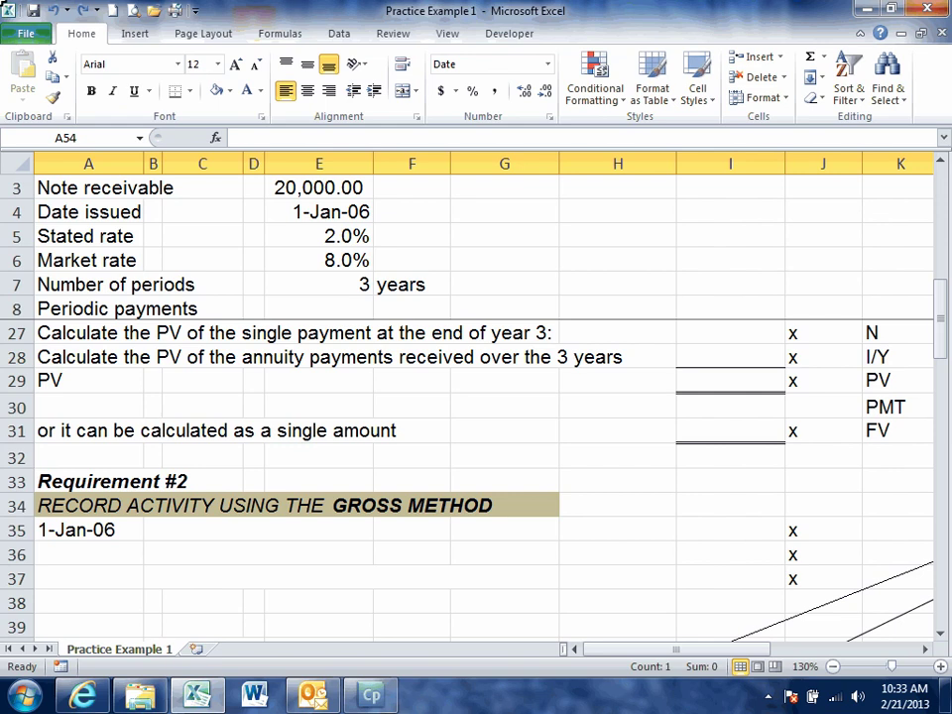
Step: Highlight the note receivable amount in E3 and the stated rate in E5 with yellow fill
left_click(87, 301)
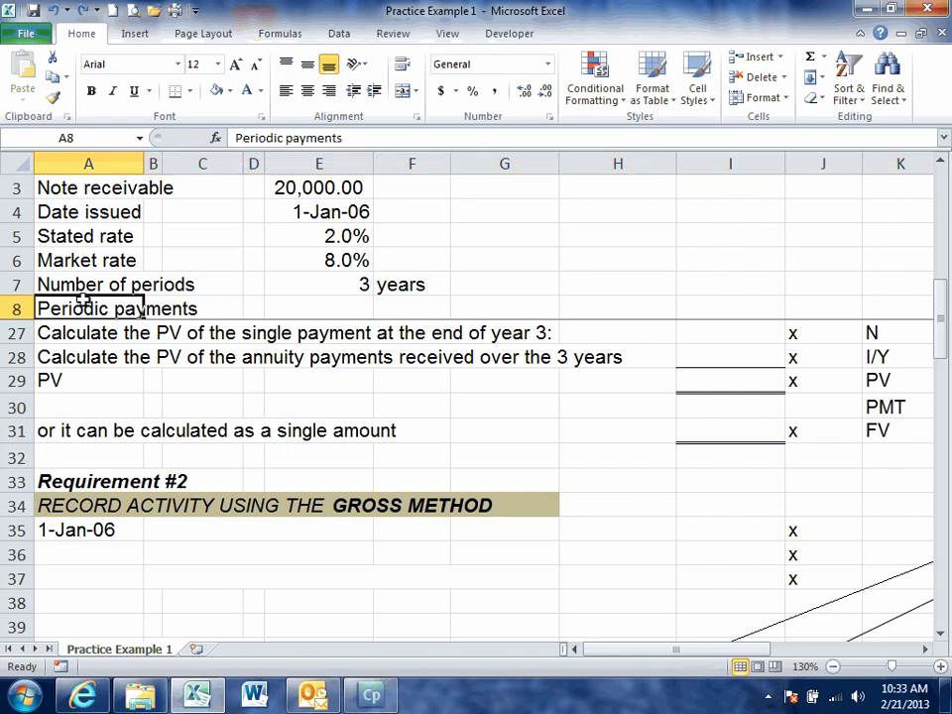
left_click(310, 189)
left_click(220, 90)
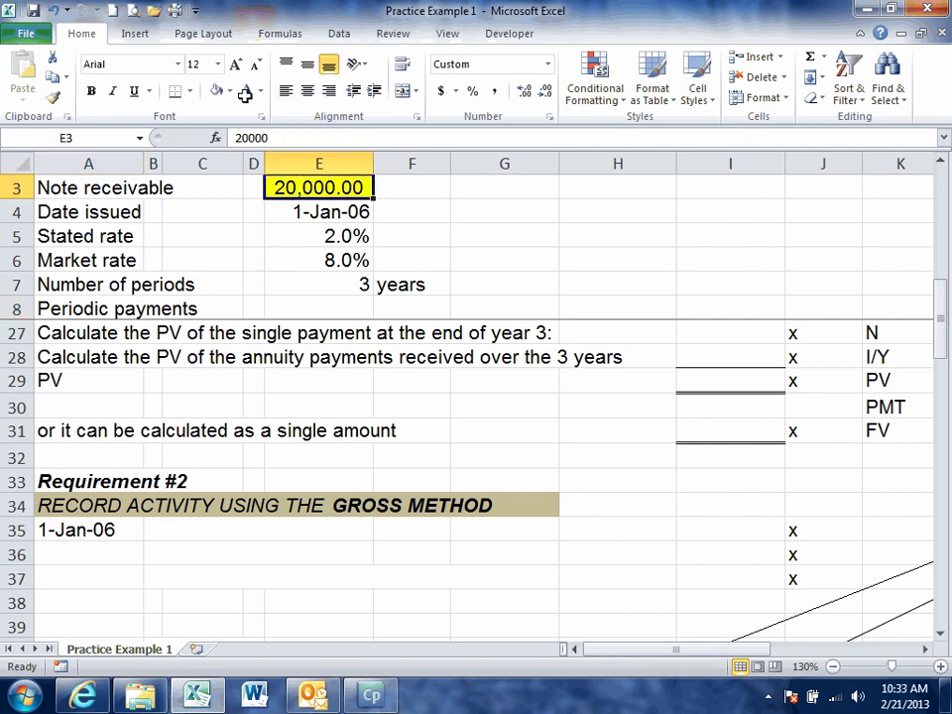
left_click(270, 236)
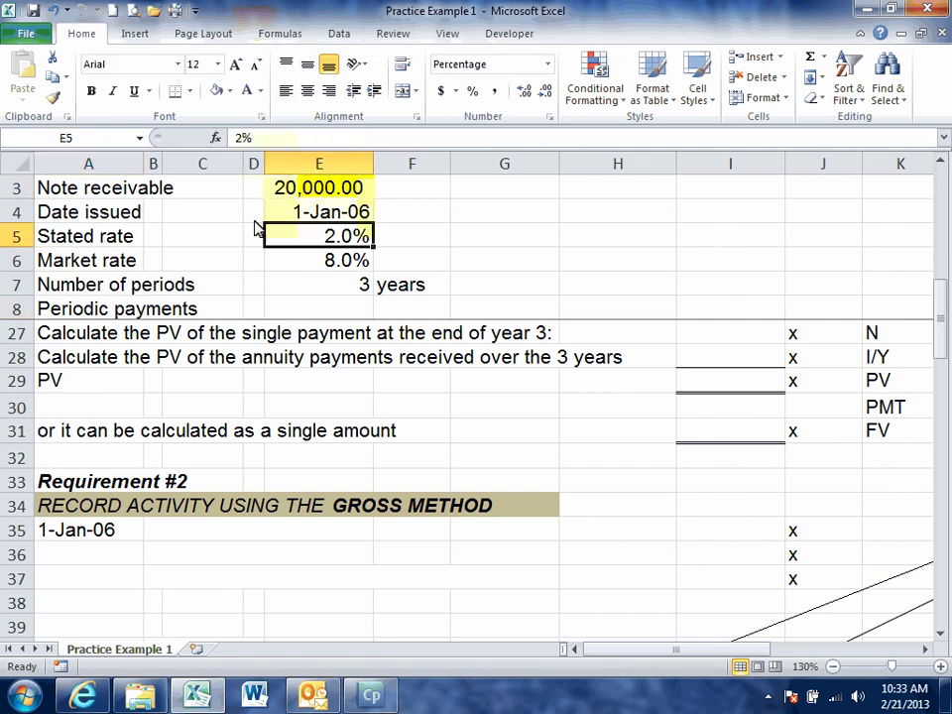
left_click(217, 91)
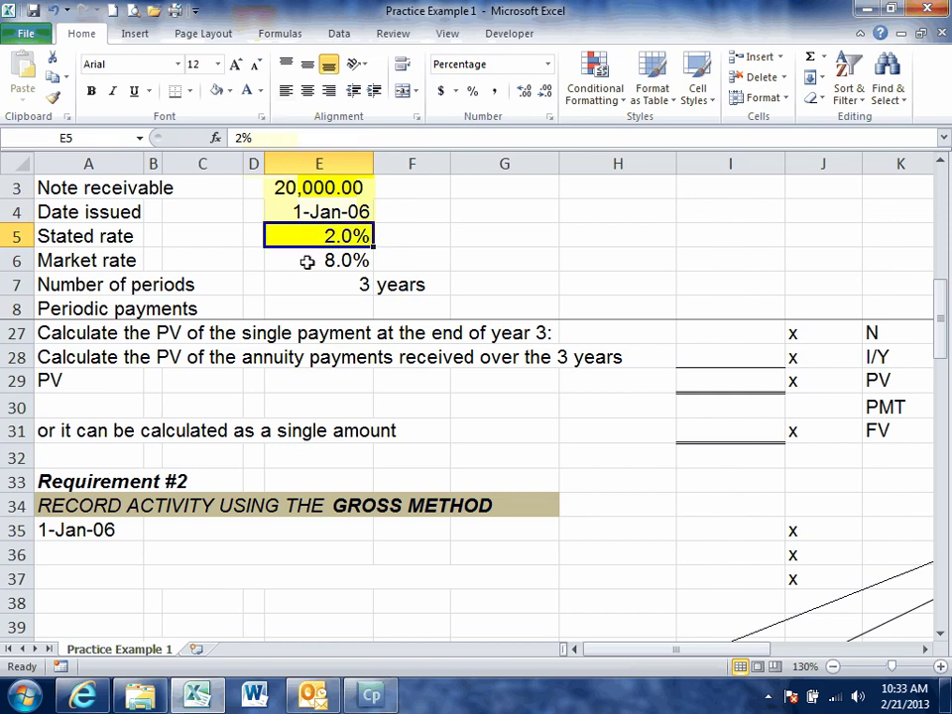
Step: Change the hidden periodic payment formula in E8 to red font
left_click(308, 310)
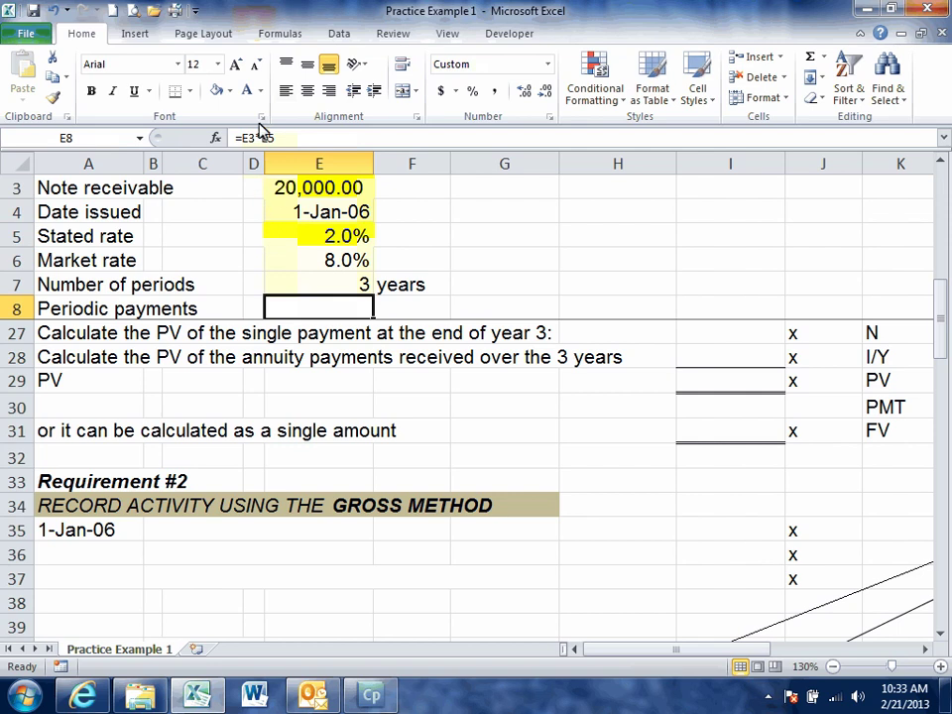
left_click(260, 91)
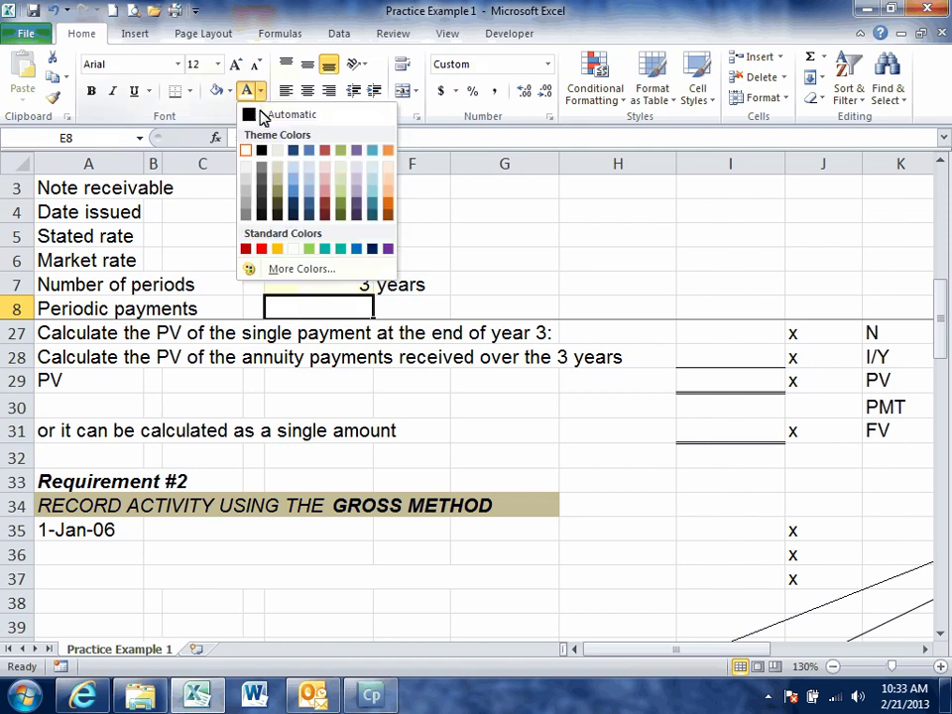
left_click(259, 251)
left_click(201, 262)
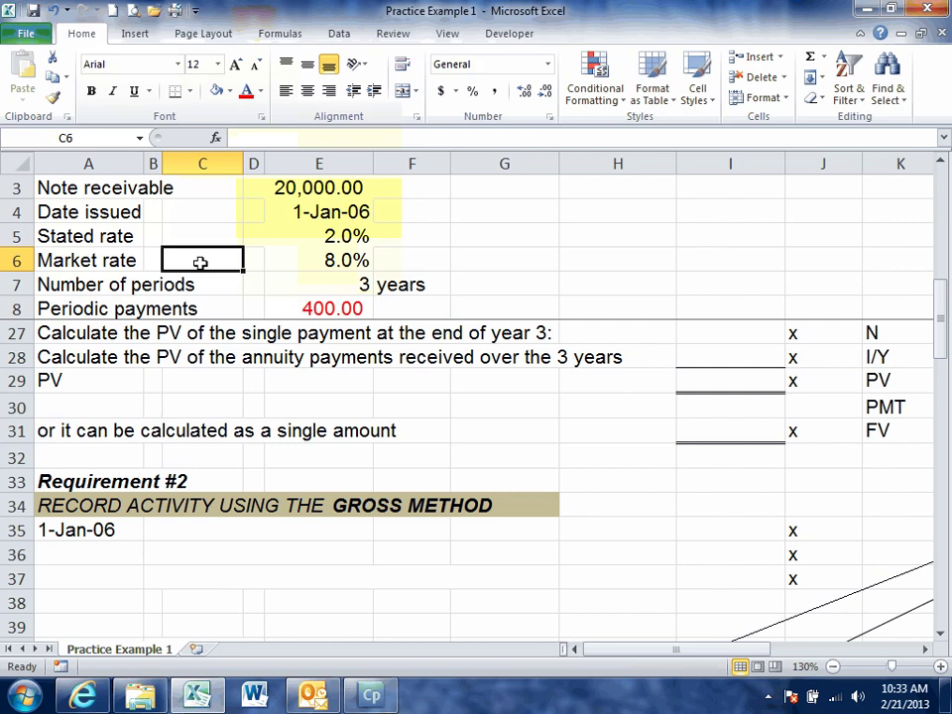
Step: Apply strikethrough to the stated rate in E5
left_click(298, 242)
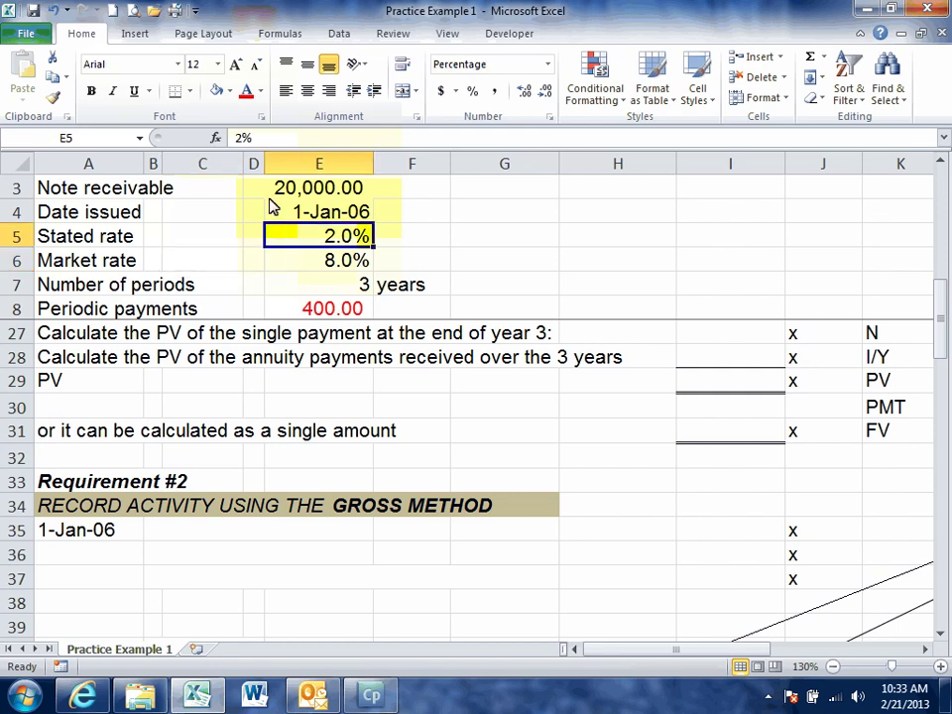
left_click(261, 116)
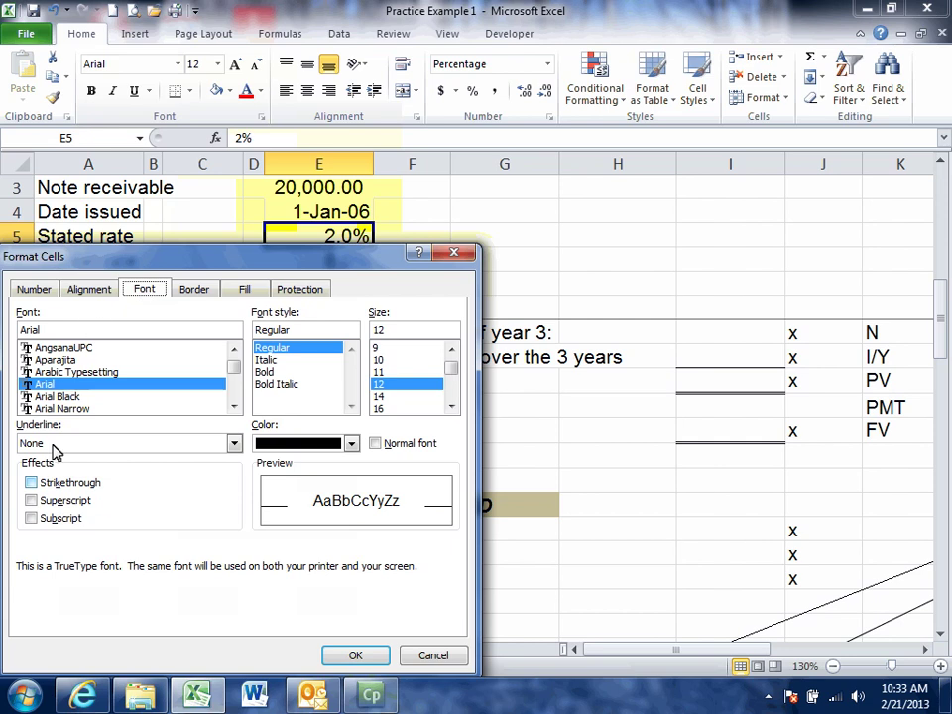
left_click(57, 482)
left_click(355, 656)
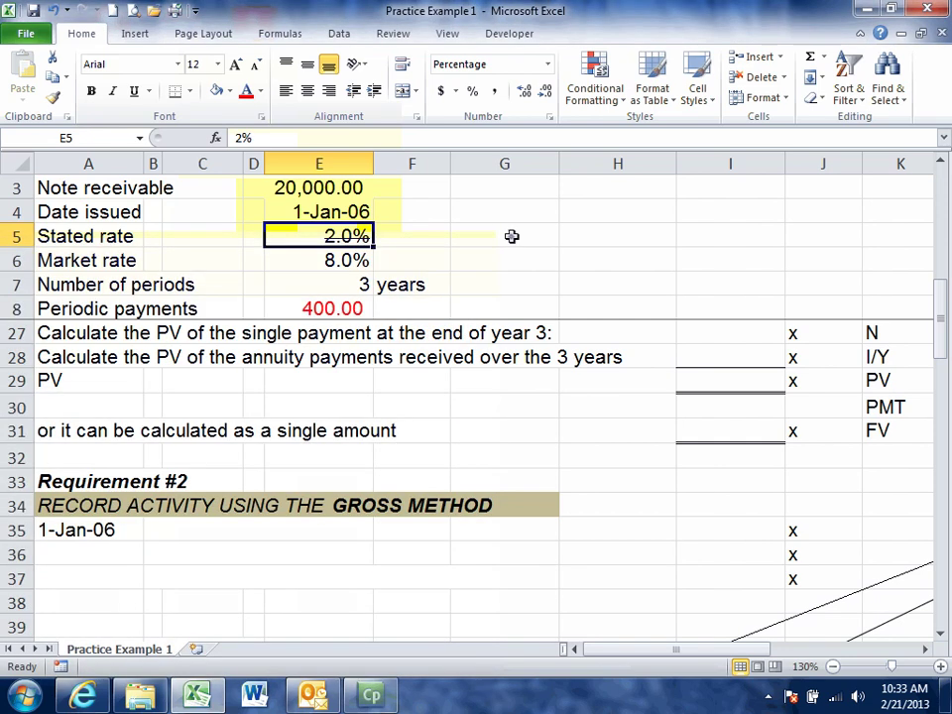
left_click(512, 236)
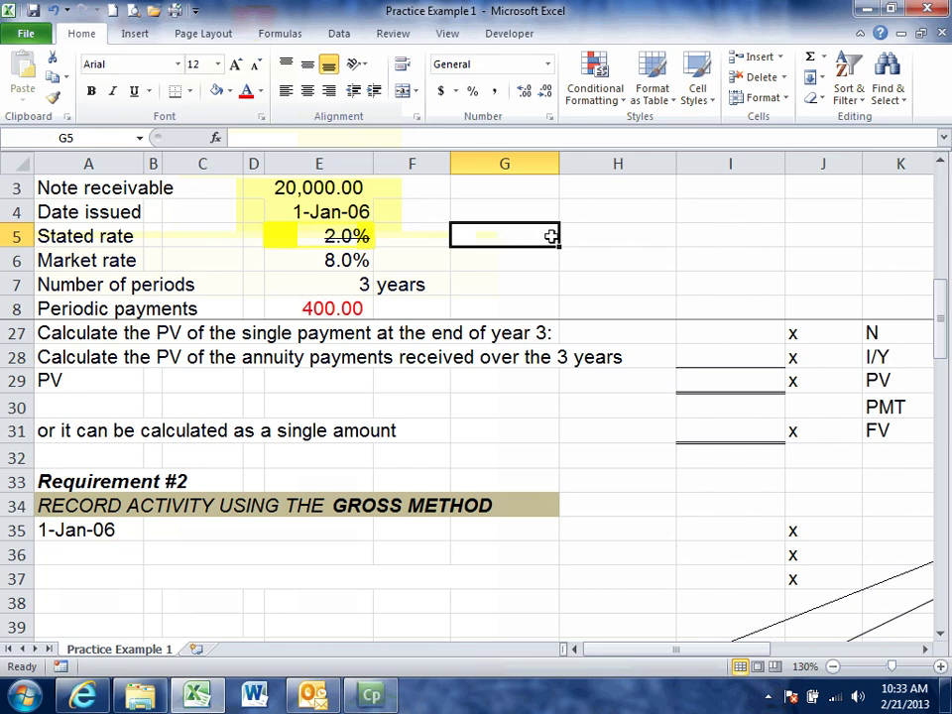
Step: Reveal the hidden N, I/Y and PV entries in L27:L29 by making their font red
scroll(750, 287, "down", 2, "ctrl")
left_click(752, 294)
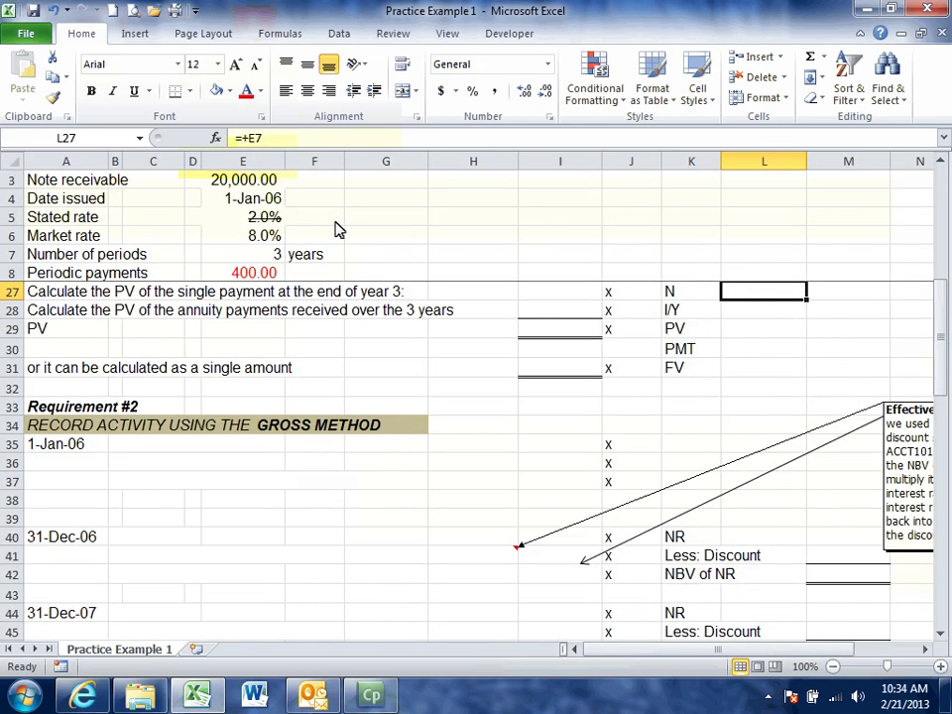
left_click(248, 97)
left_click(764, 314)
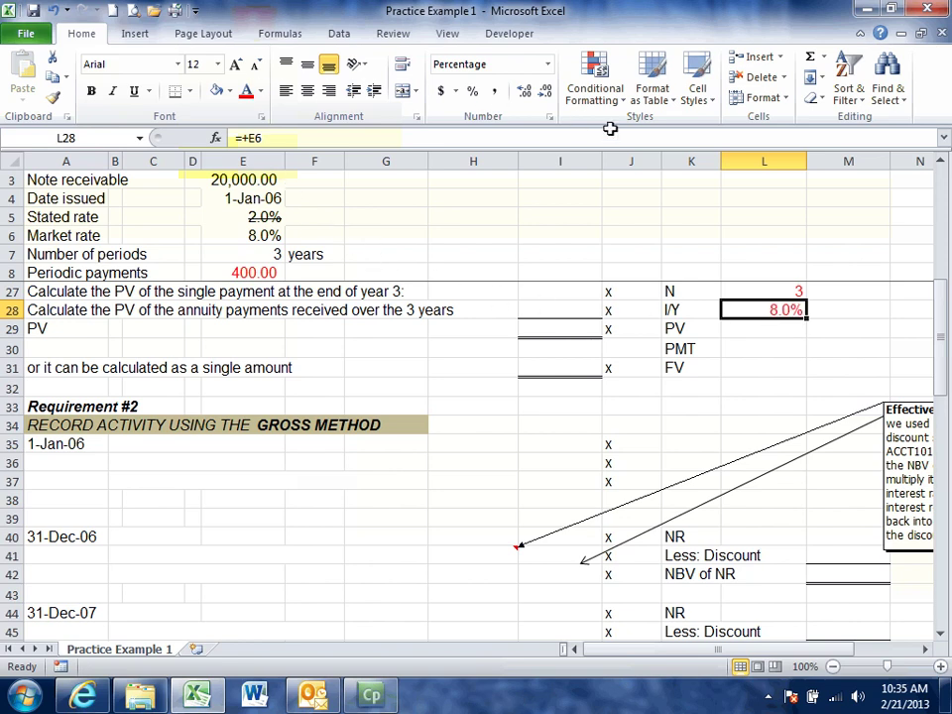
left_click(734, 328)
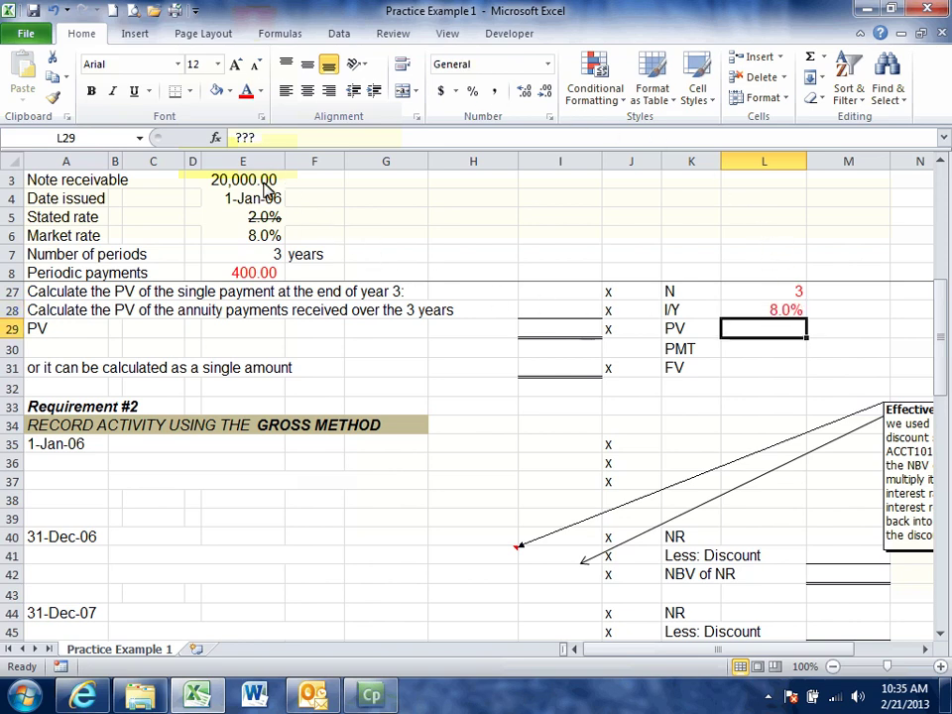
left_click(245, 94)
Step: Reveal the PMT and FV entries in L30:L31 and the PV result in M29 with red font
left_click(761, 355)
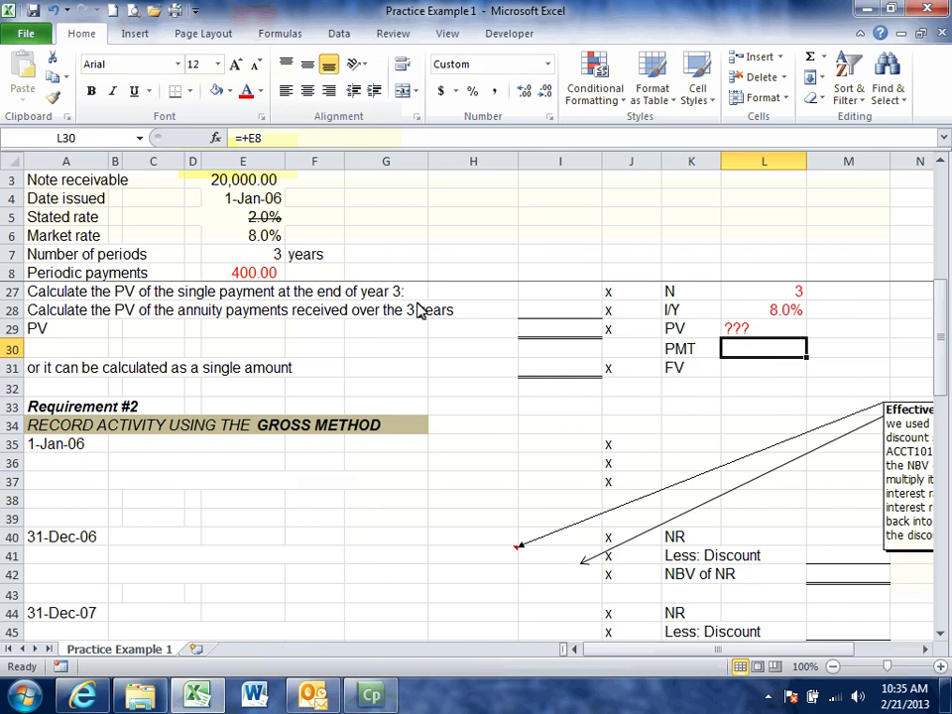
left_click(245, 91)
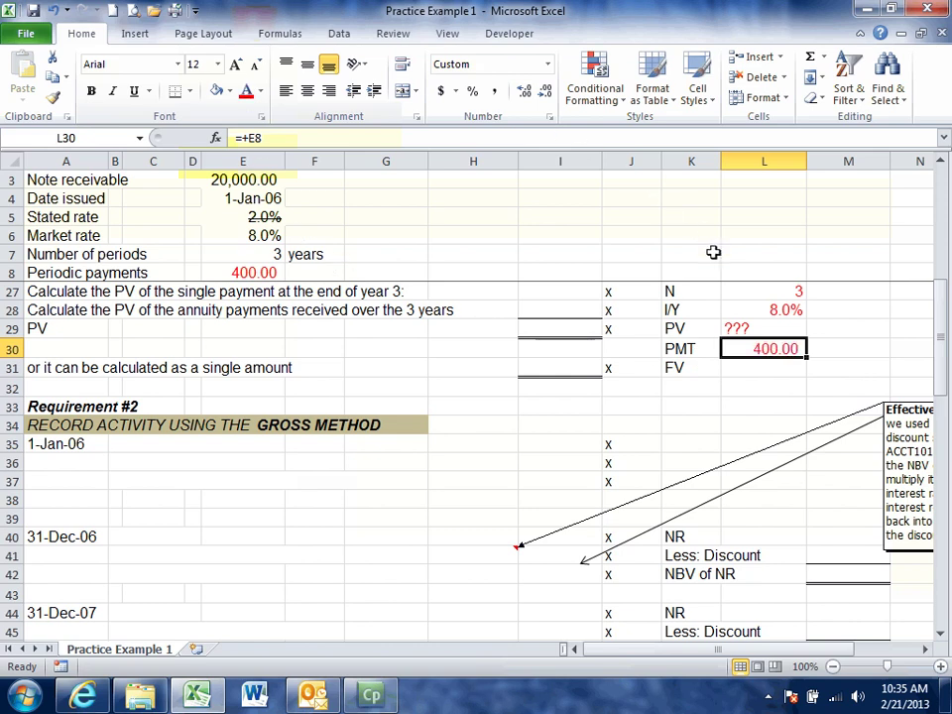
left_click(745, 377)
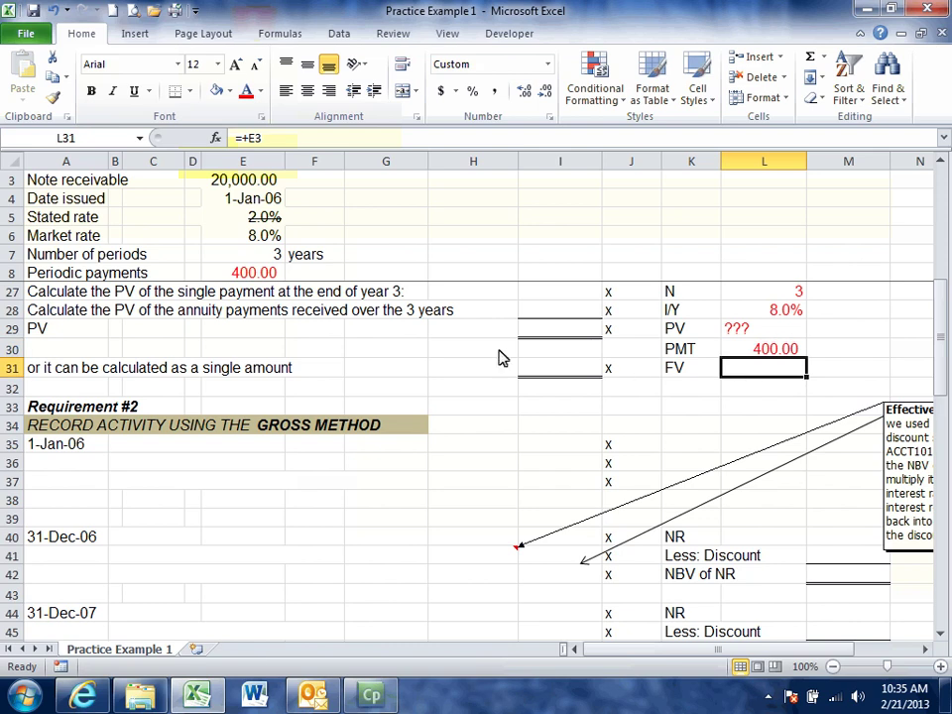
left_click(249, 91)
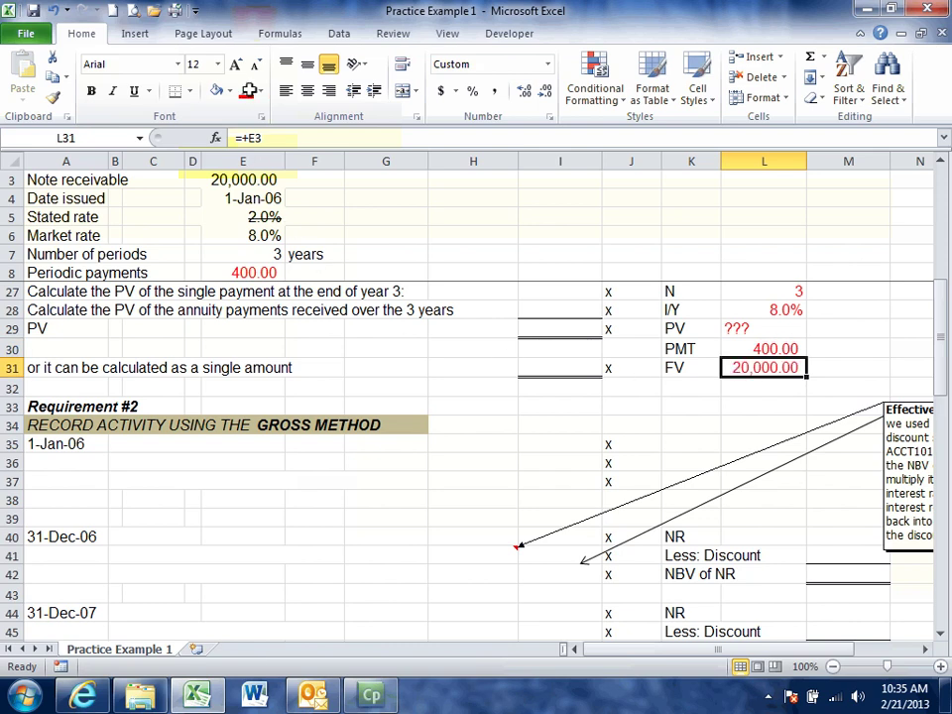
left_click(867, 320)
left_click(250, 94)
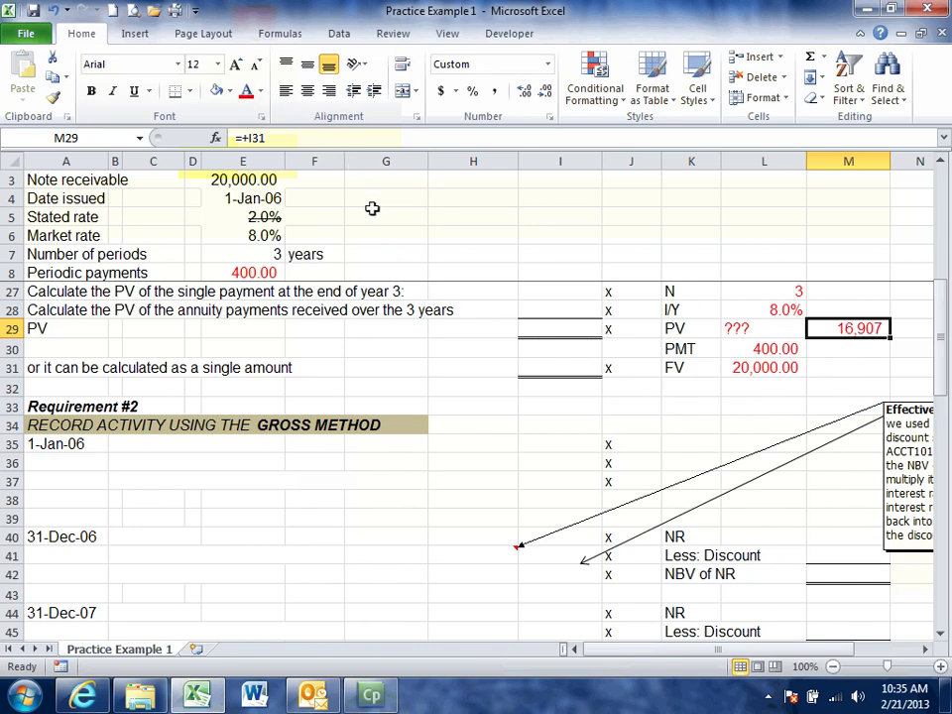
Step: Enter =PV(E6,E7,E8,E3,0)*-1 in G31 to calculate the note's present value as a single amount
left_click(389, 369)
type("=pv(")
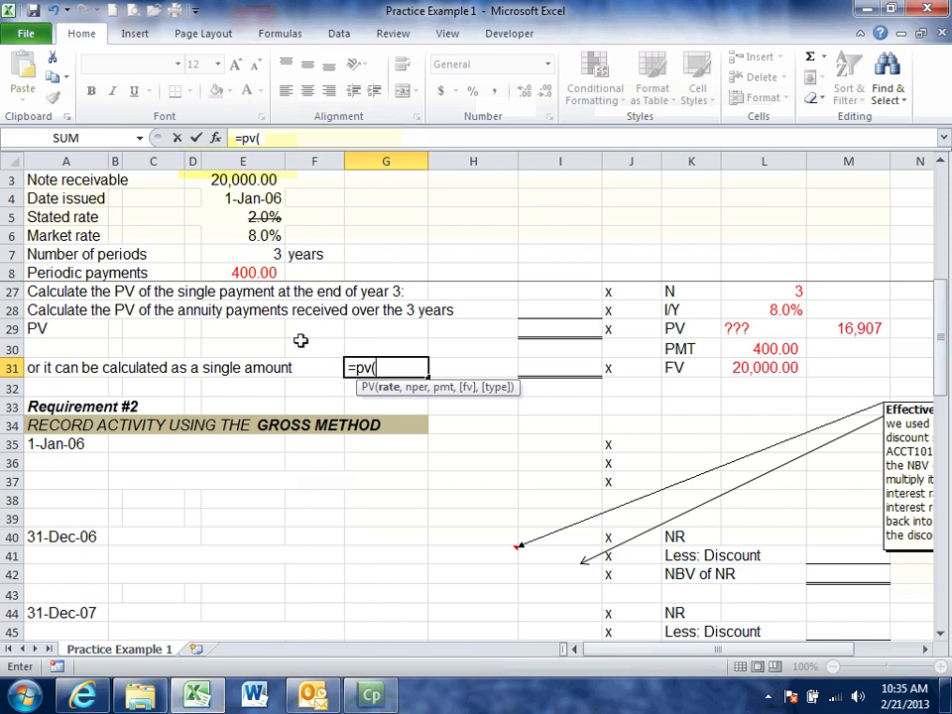
left_click(266, 235)
type(",")
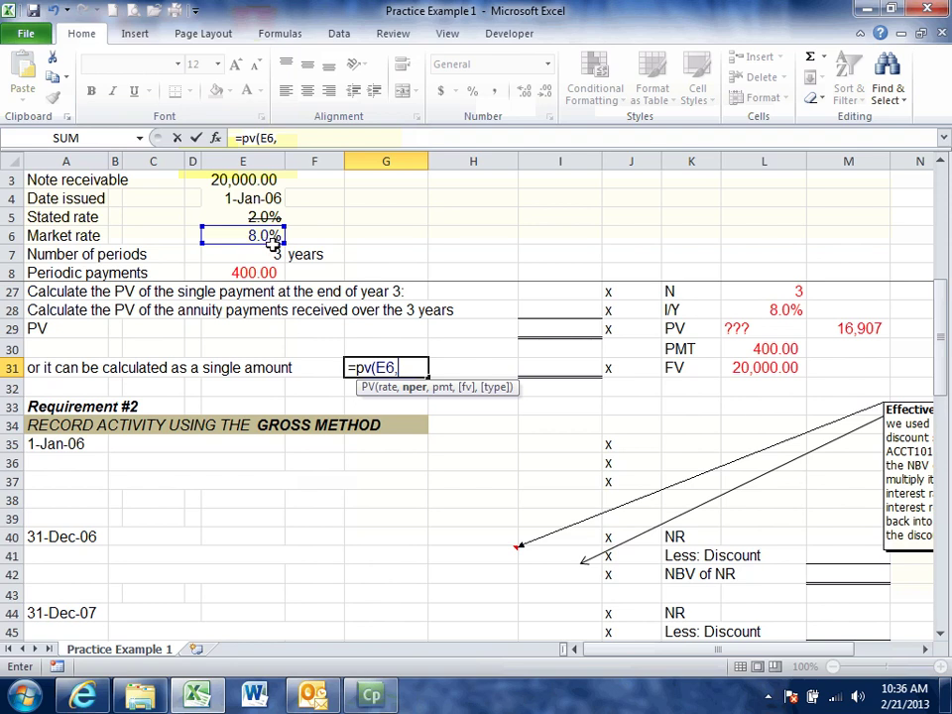
left_click(274, 257)
type(",")
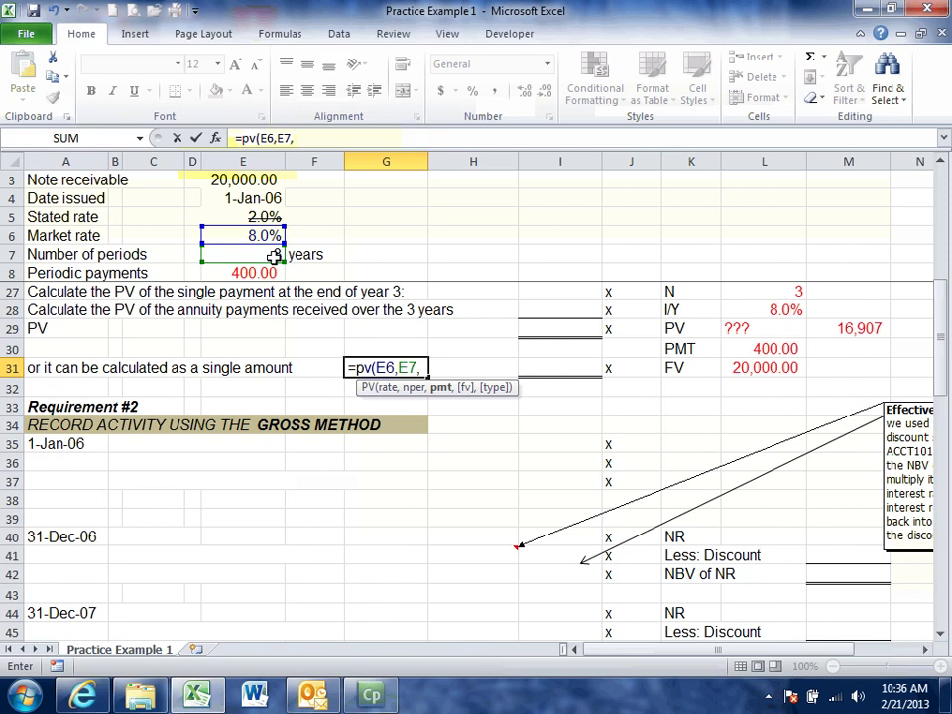
left_click(227, 274)
type(",")
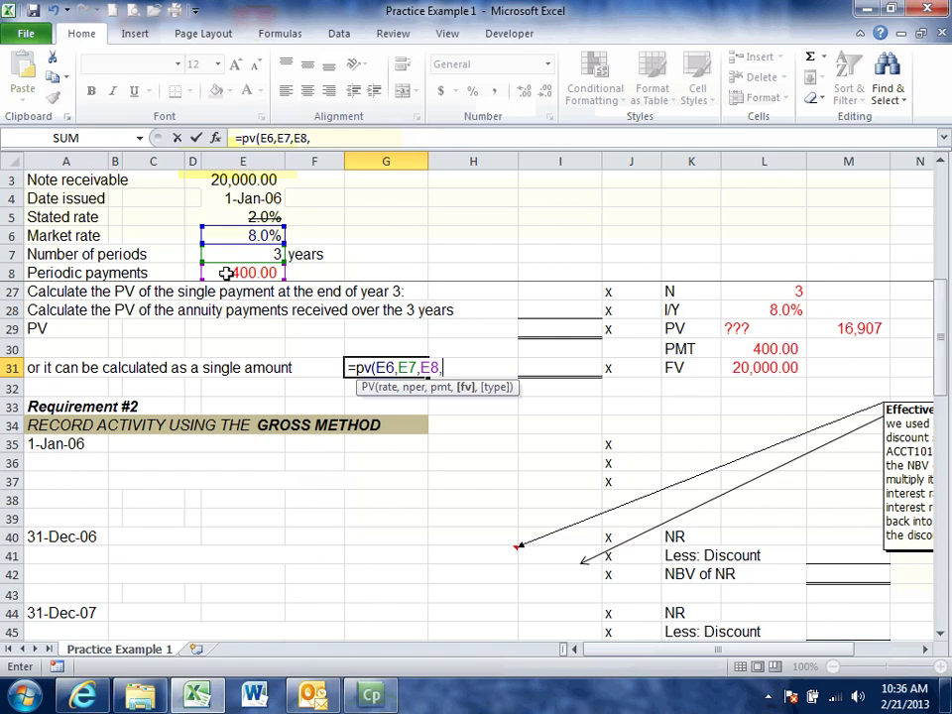
left_click(238, 184)
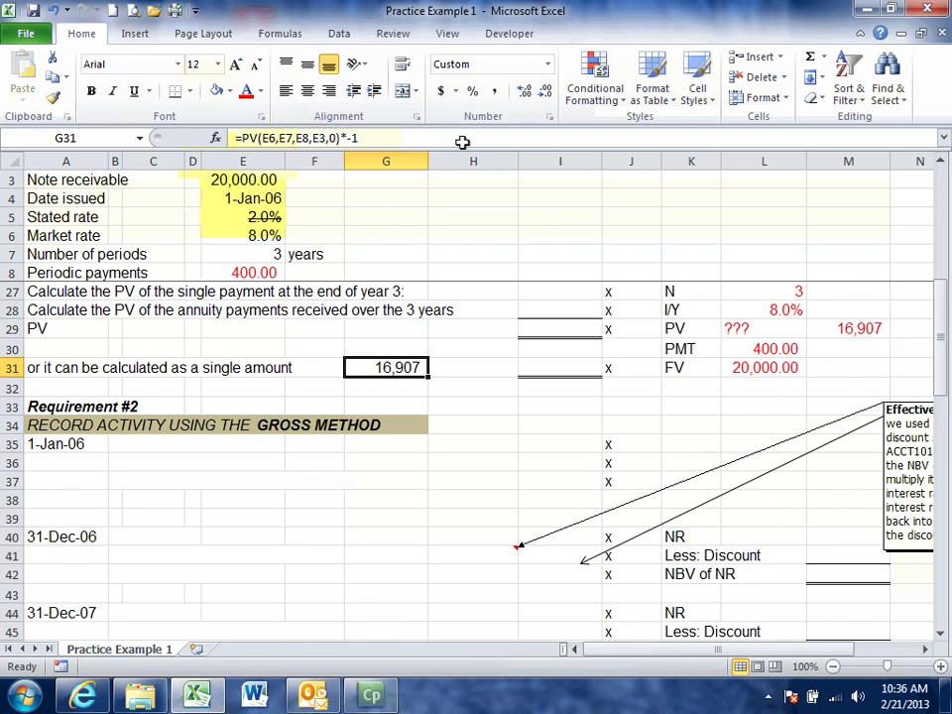
Step: Reveal the hidden single-amount present value in I31 by making its font red
left_click(419, 446)
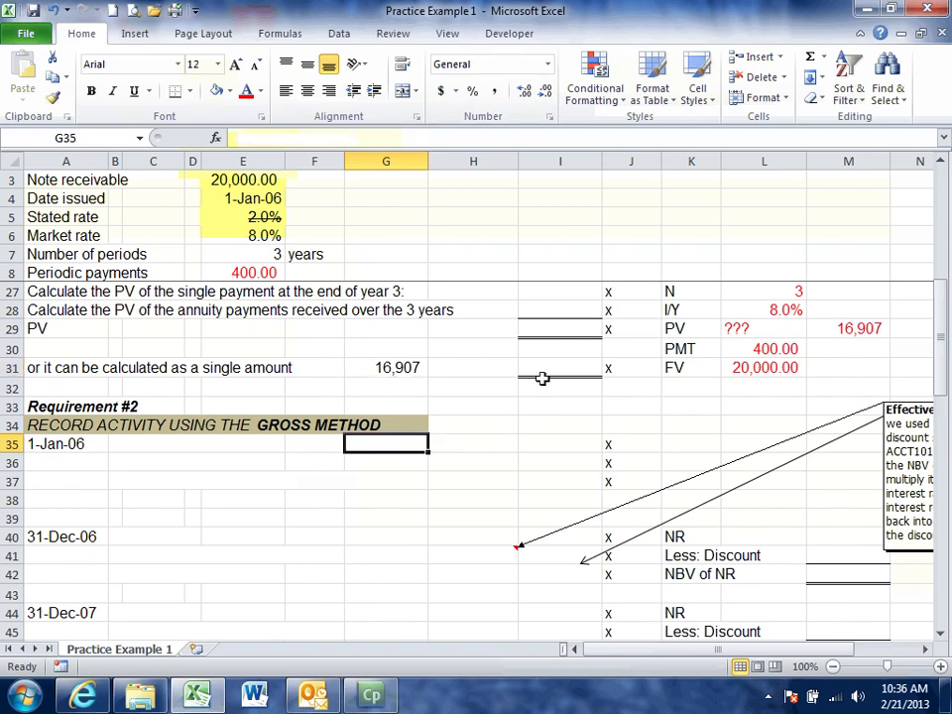
left_click_drag(545, 385, 545, 369)
left_click(251, 95)
left_click(410, 426)
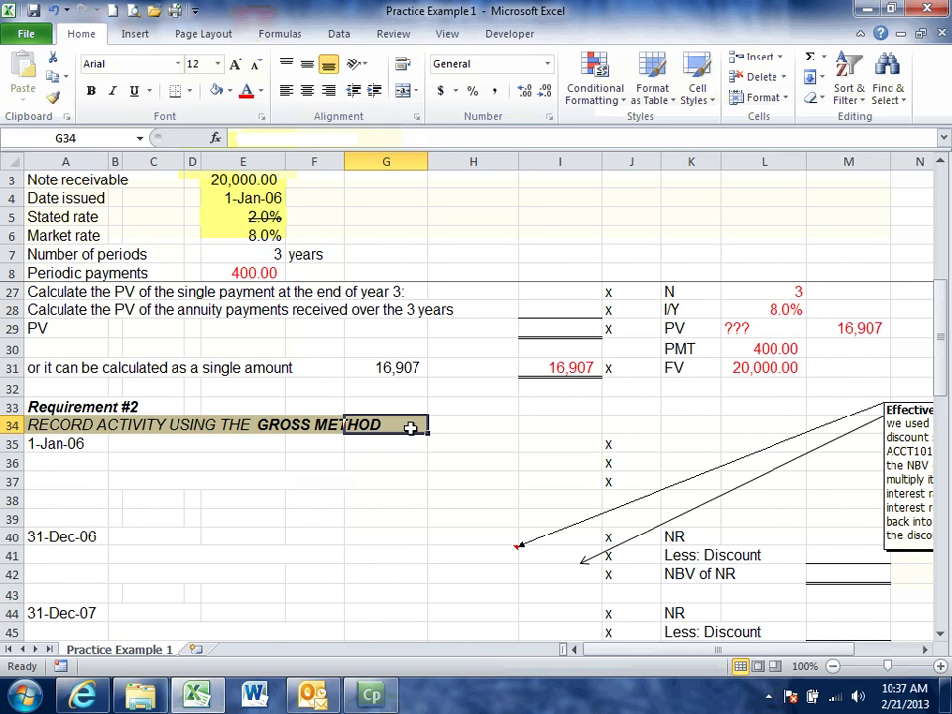
Step: Reveal the 1-Jan-06 note receivable debit entry in B35:H35 with red font
left_click(558, 366)
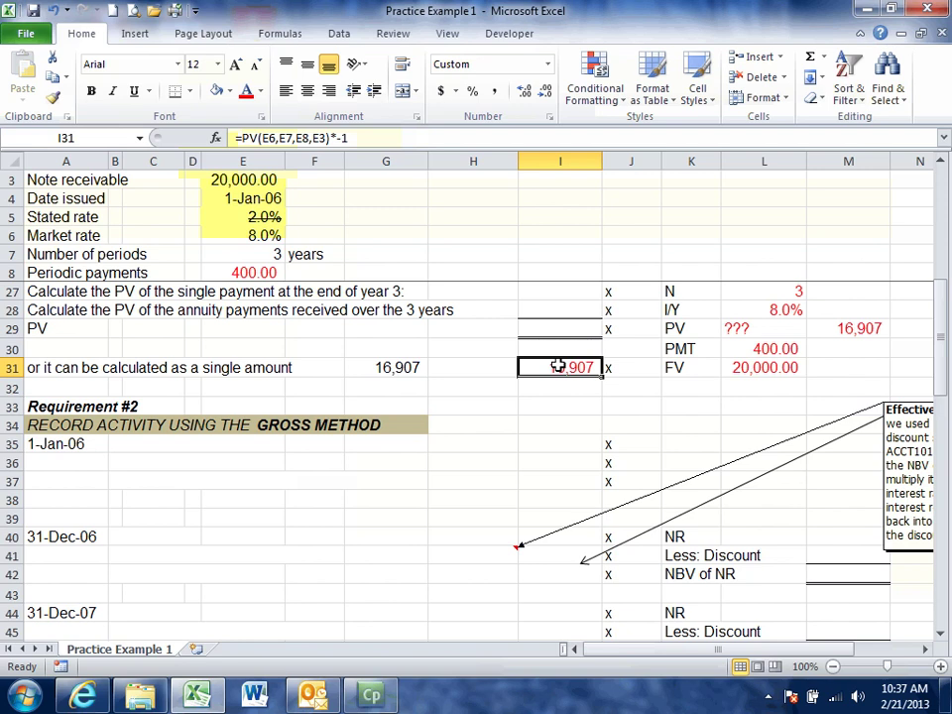
left_click(113, 443)
key("ctrl+shift+Right")
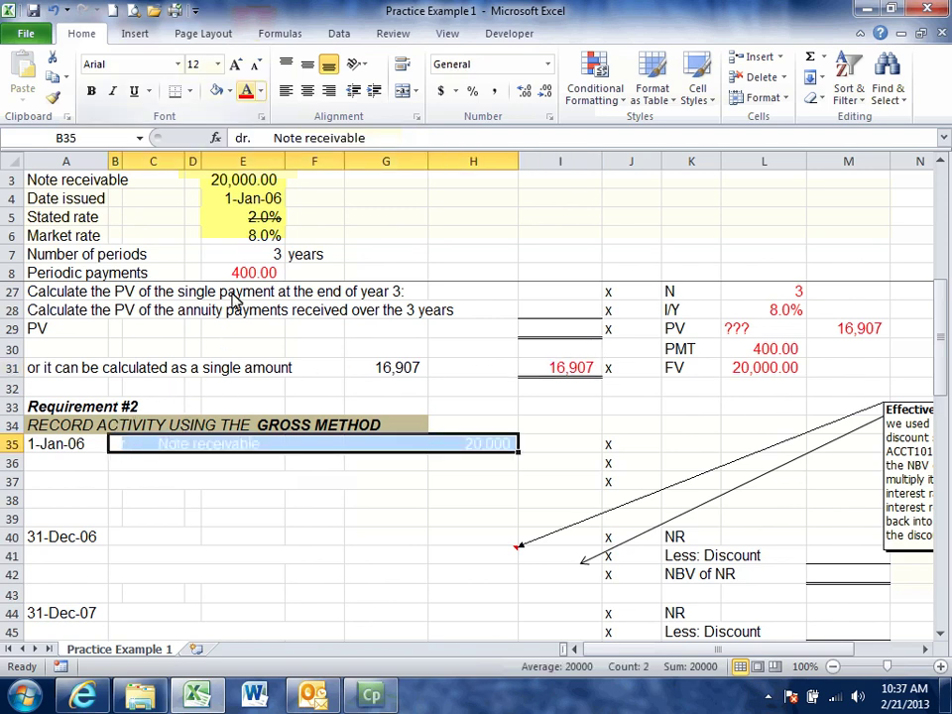
left_click(248, 89)
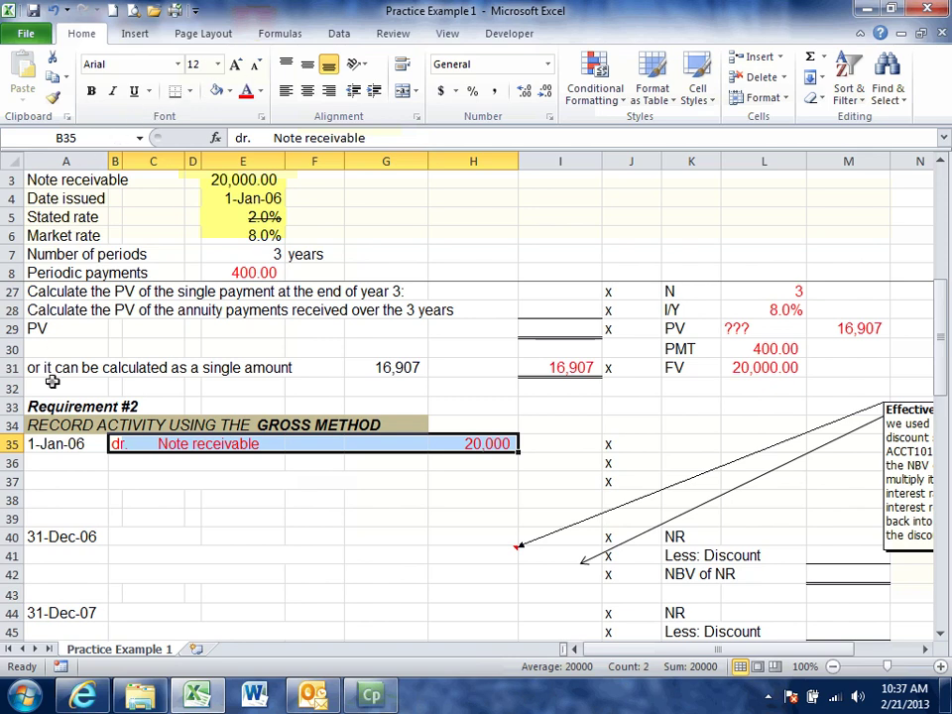
left_click(52, 381)
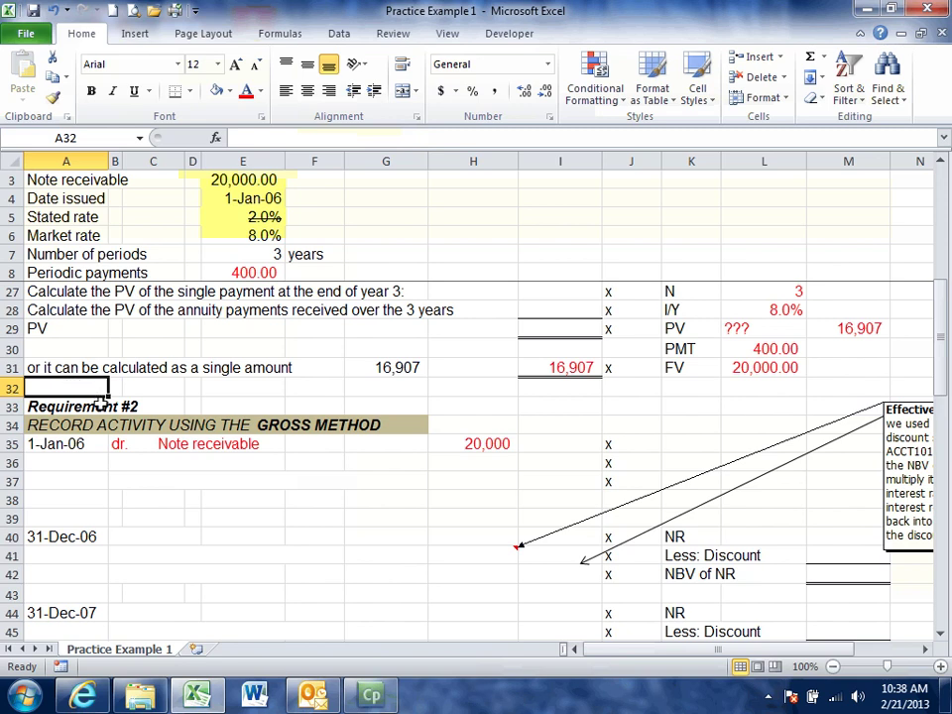
Step: Reveal the sales credit entry in B36:I36 with red font
left_click(116, 470)
key("ctrl+shift+Right")
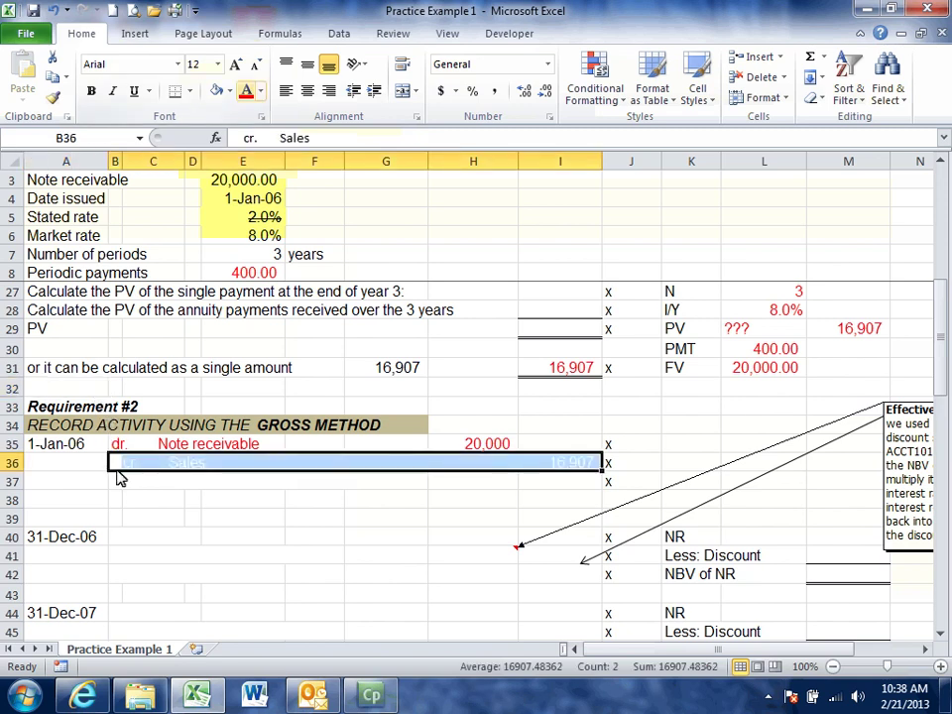
left_click(246, 90)
Step: Highlight the present value in I31 and the matching sales credit in I36 with yellow fill
left_click(353, 365)
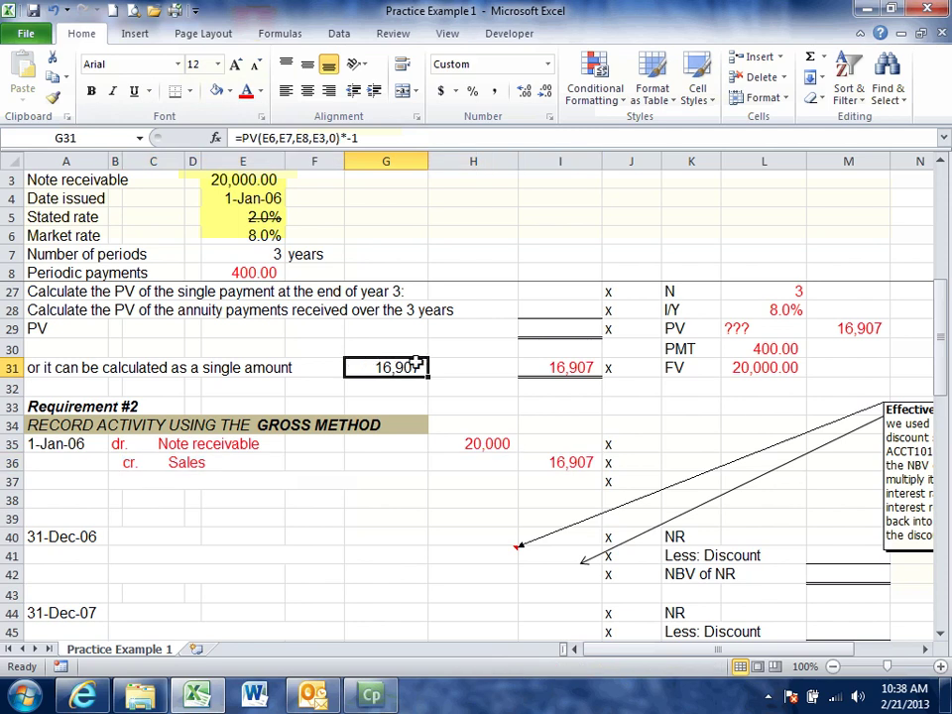
left_click(553, 360)
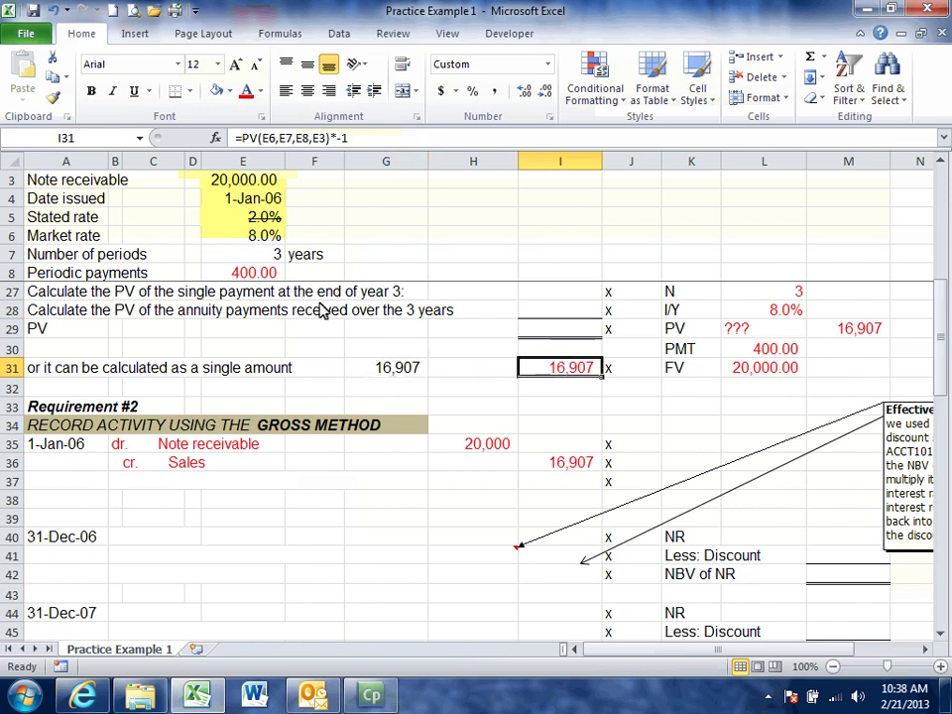
left_click(218, 91)
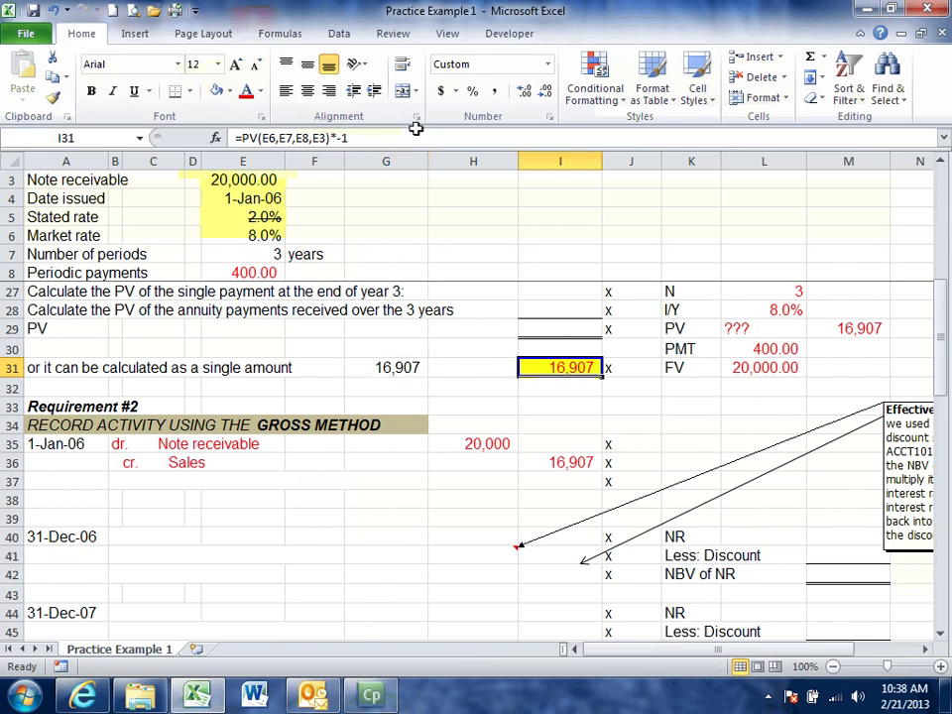
left_click(567, 460)
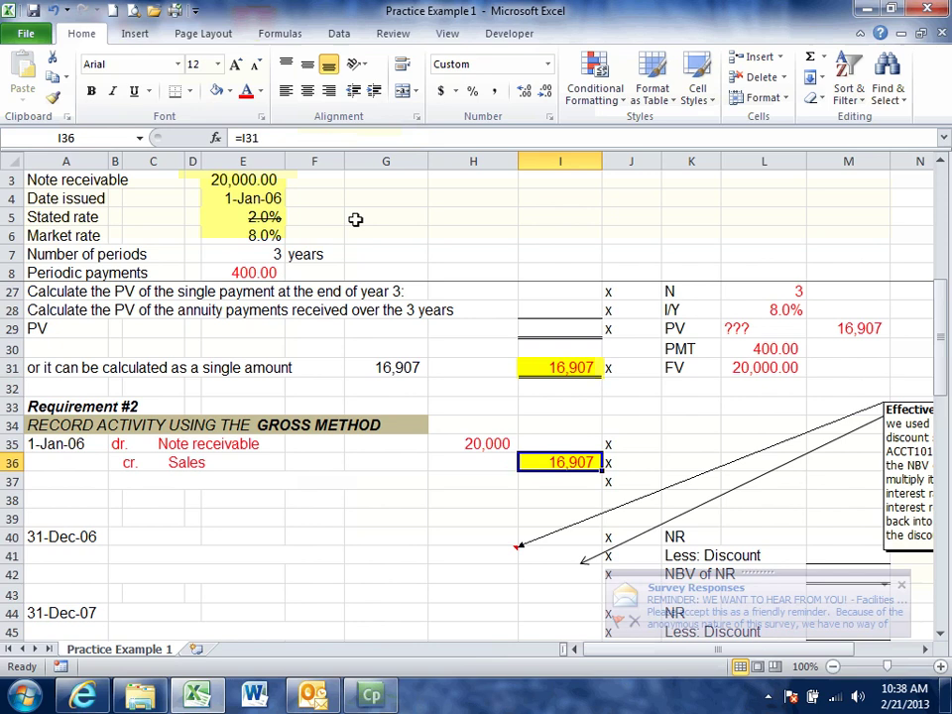
Step: Dismiss the Survey Responses notification and review the note receivable debit and sales credit in rows 35 and 36
left_click(374, 385)
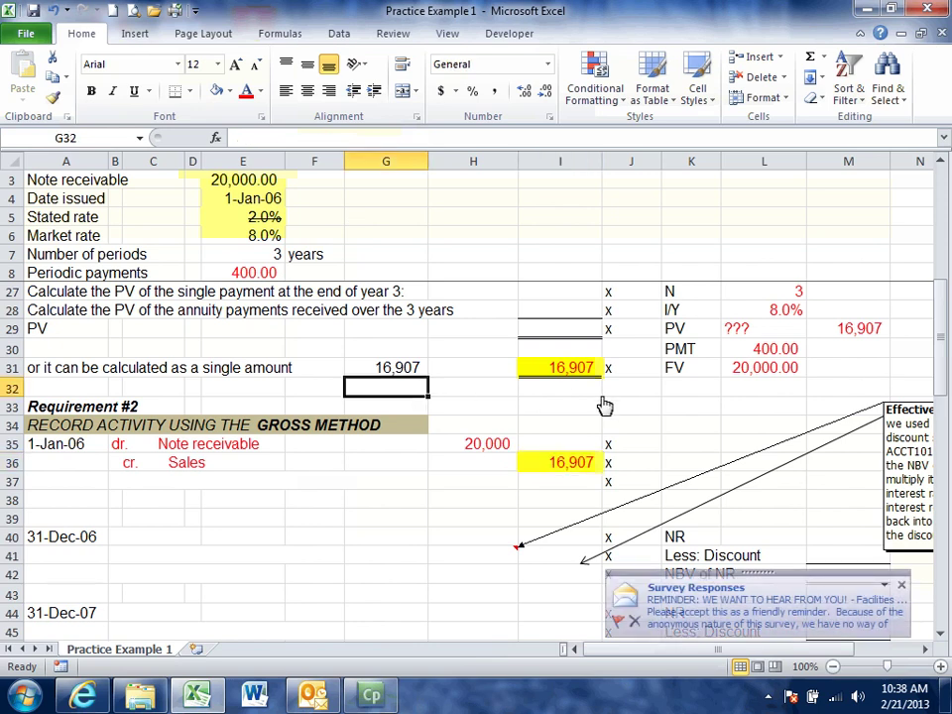
left_click(902, 586)
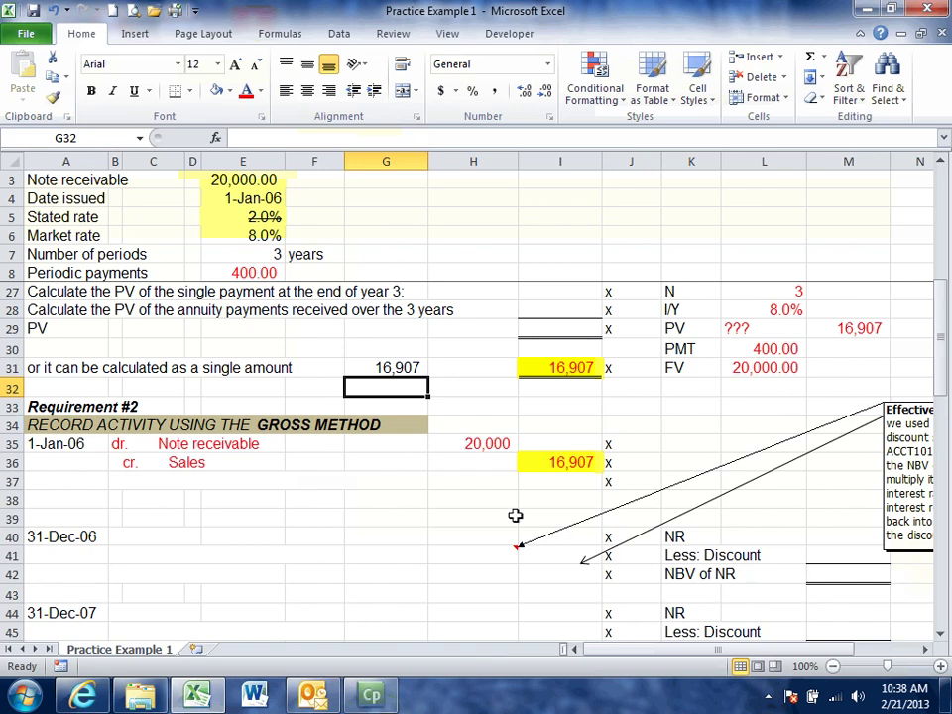
left_click(480, 448)
left_click(131, 464)
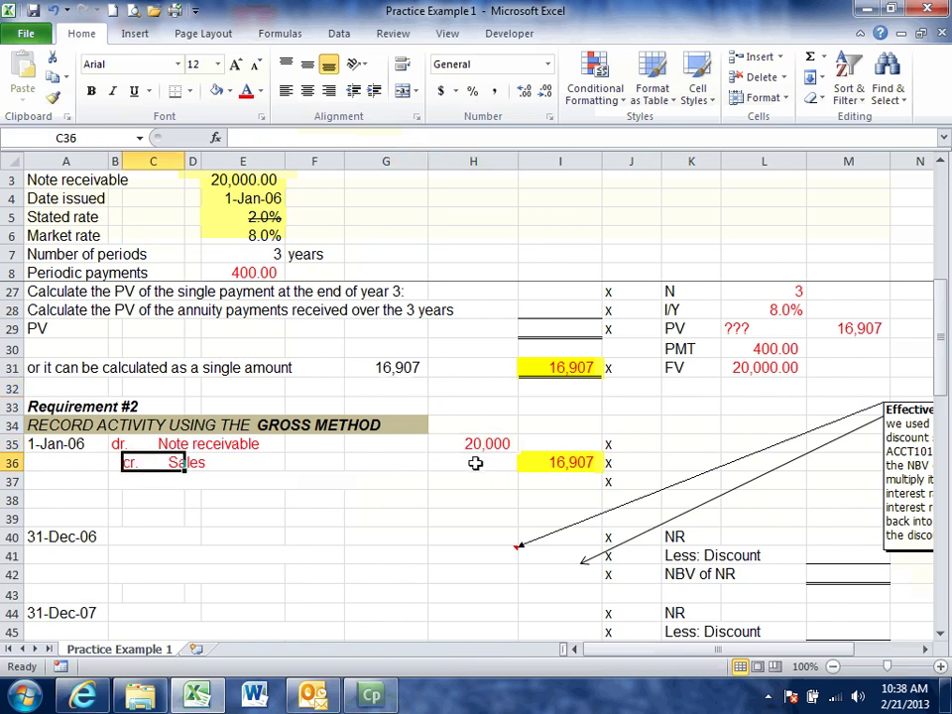
left_click(590, 466)
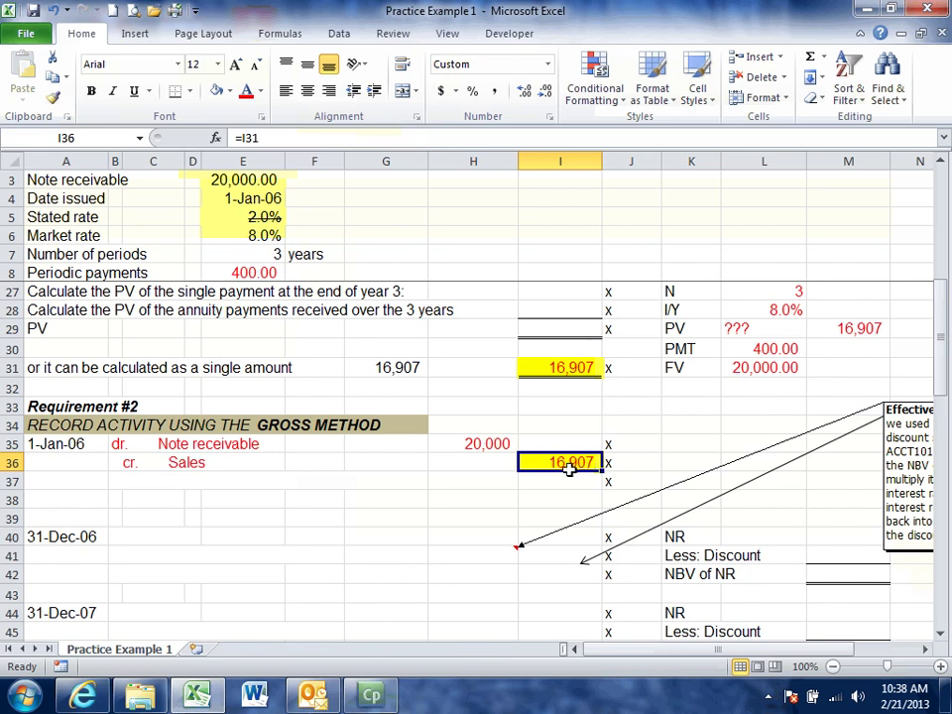
Step: Reveal the discount on note receivable credit, amount in I37 and account label in B37, with red font
left_click(564, 480)
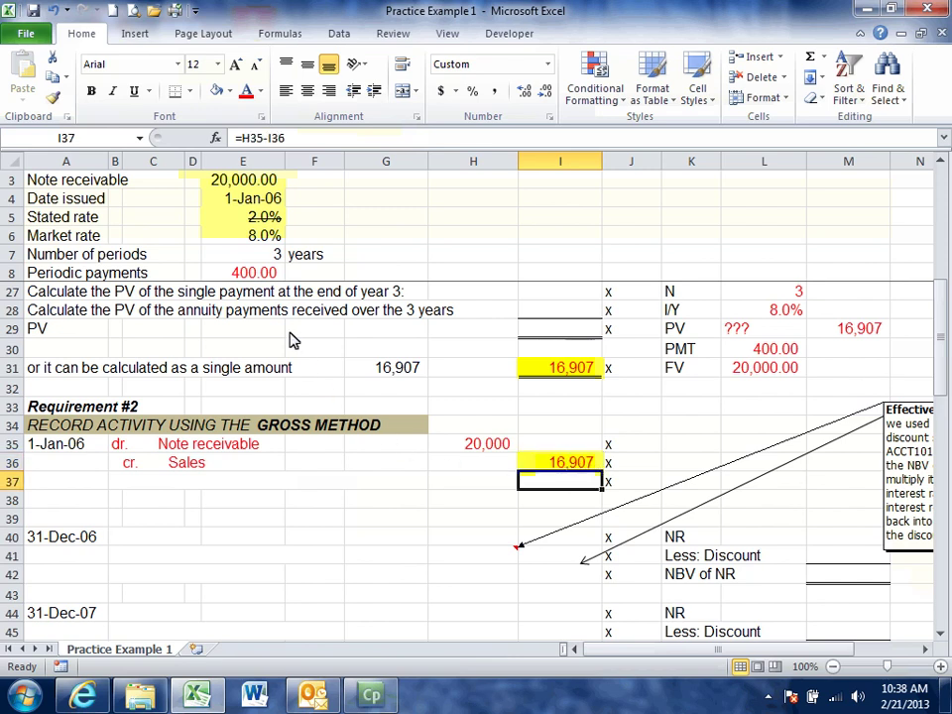
left_click(245, 93)
left_click(439, 349)
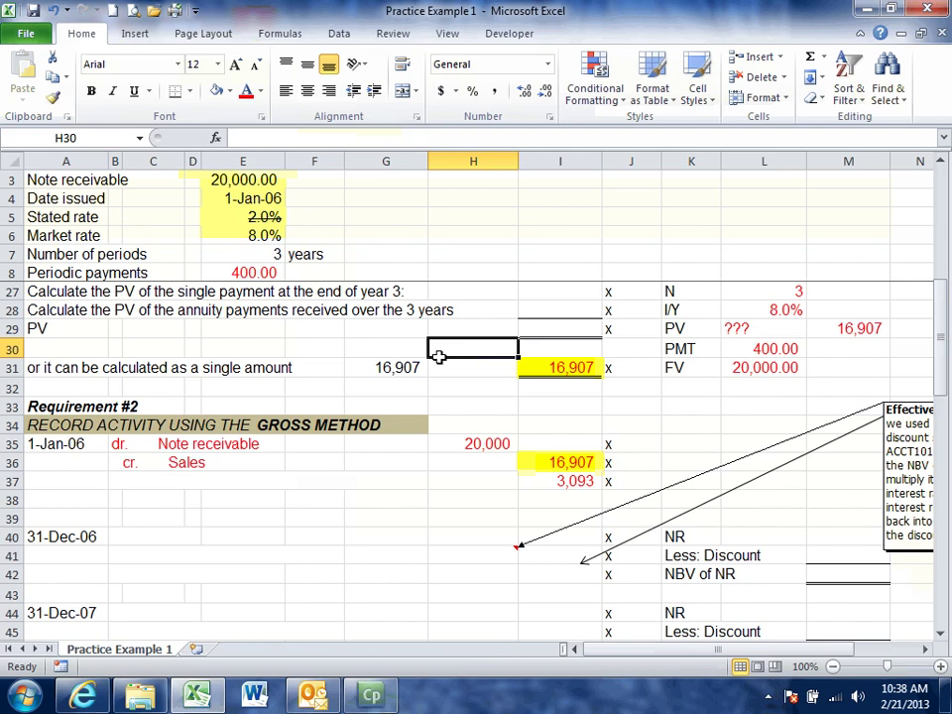
left_click(115, 480)
left_click(247, 91)
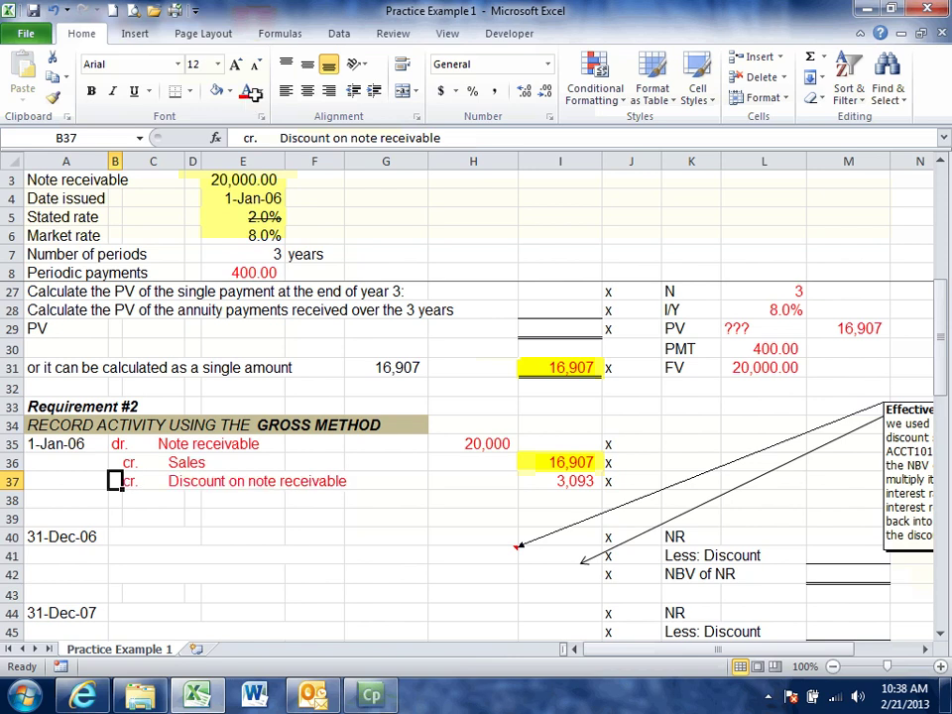
left_click(326, 363)
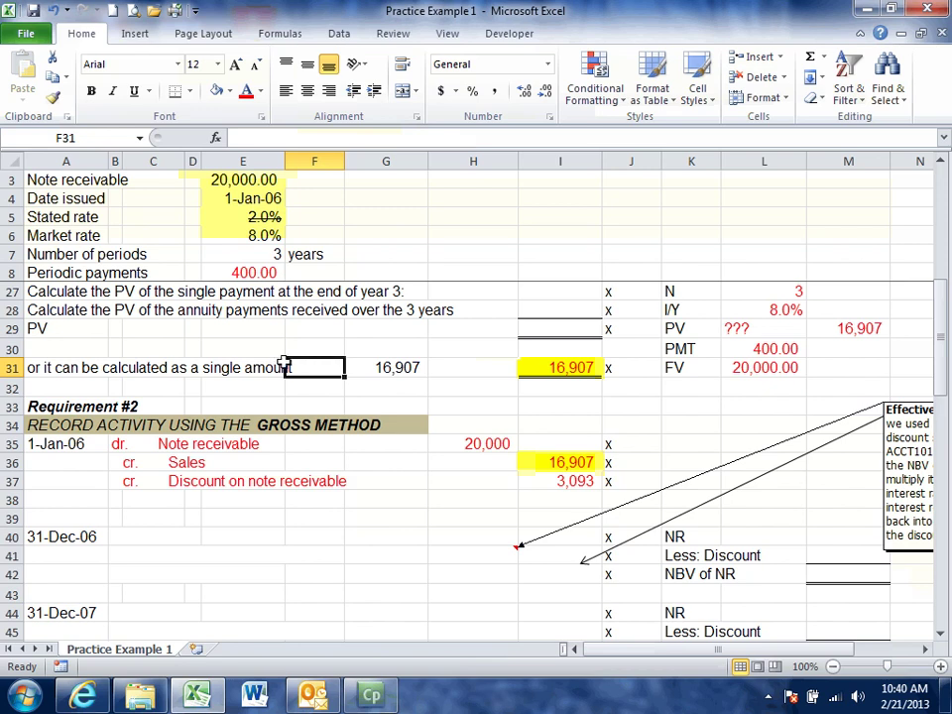
Step: Review the 1-Jan-06 journal entry in rows 35 to 37, comparing the debit and credits, and check the number of periods in E7
left_click(125, 483)
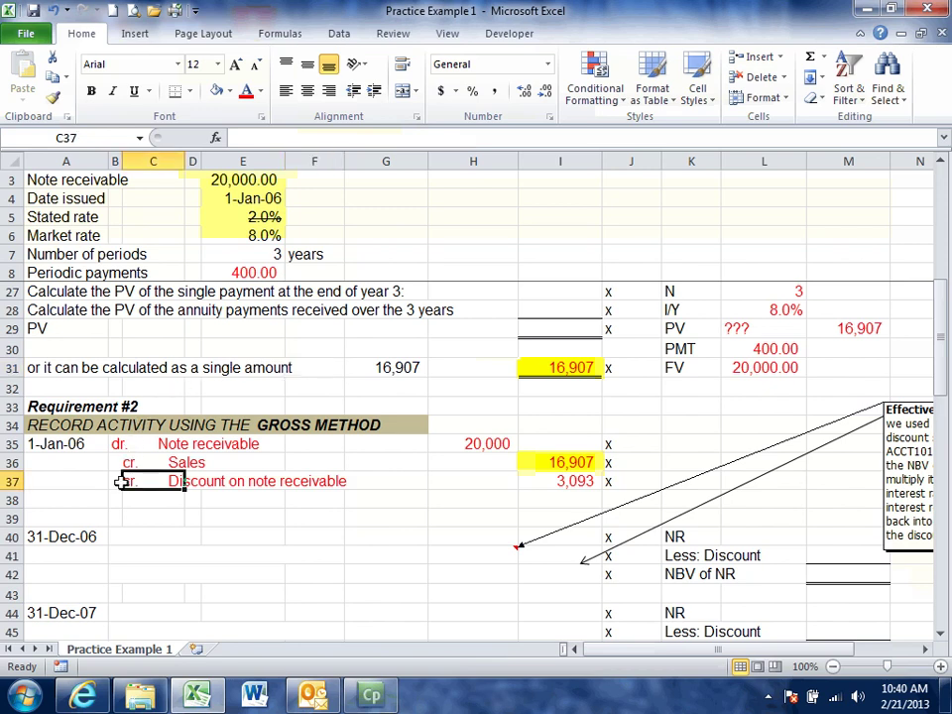
left_click(115, 481)
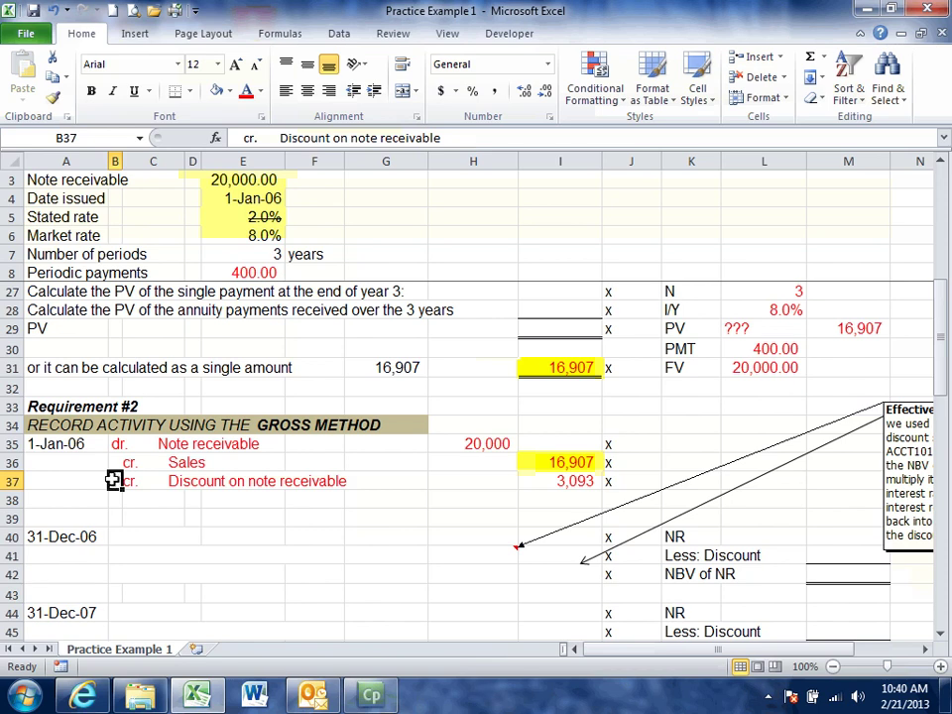
left_click(114, 444)
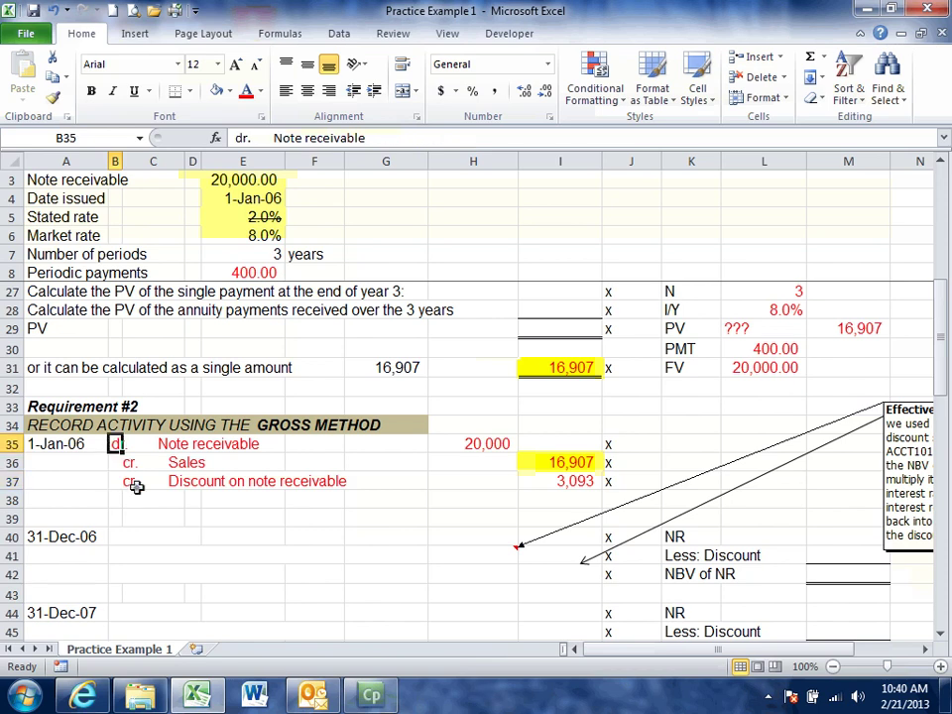
left_click(133, 481)
left_click(533, 464)
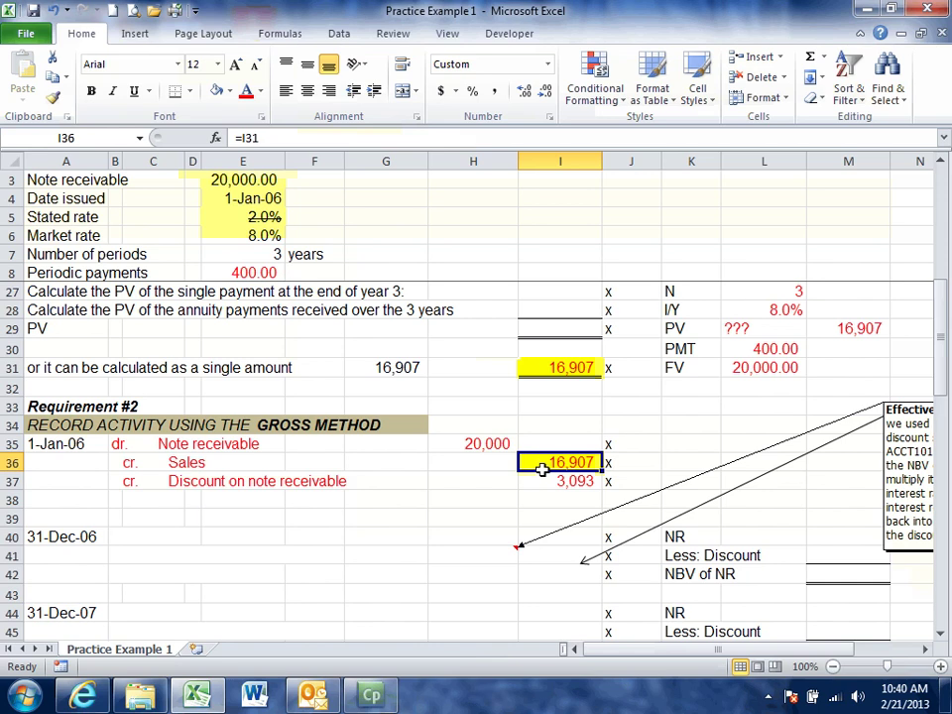
left_click(544, 476)
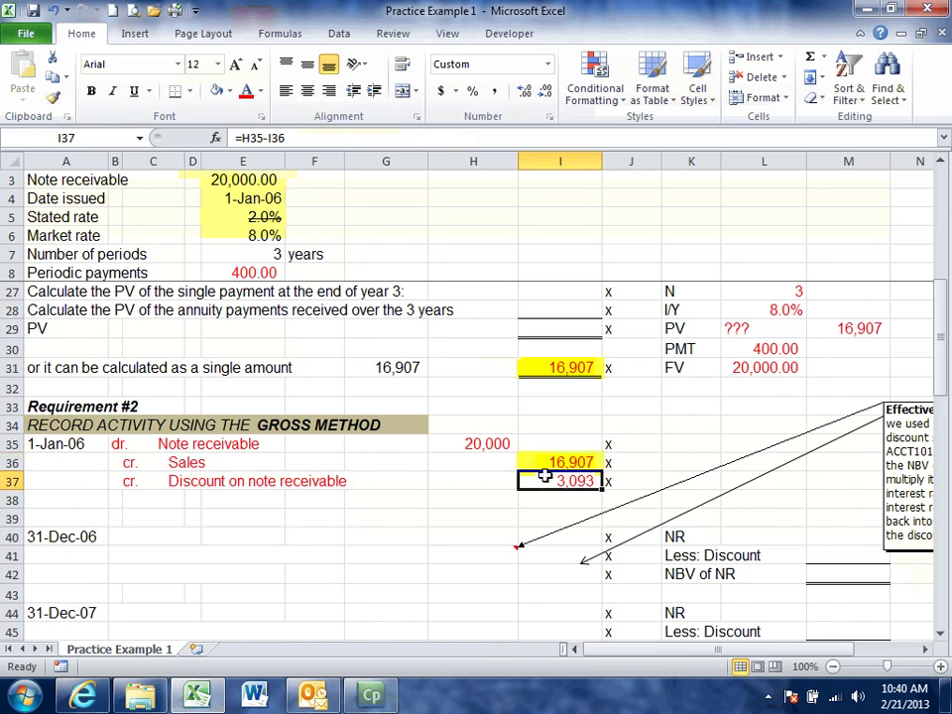
left_click(114, 443)
key("ctrl+shift+Right")
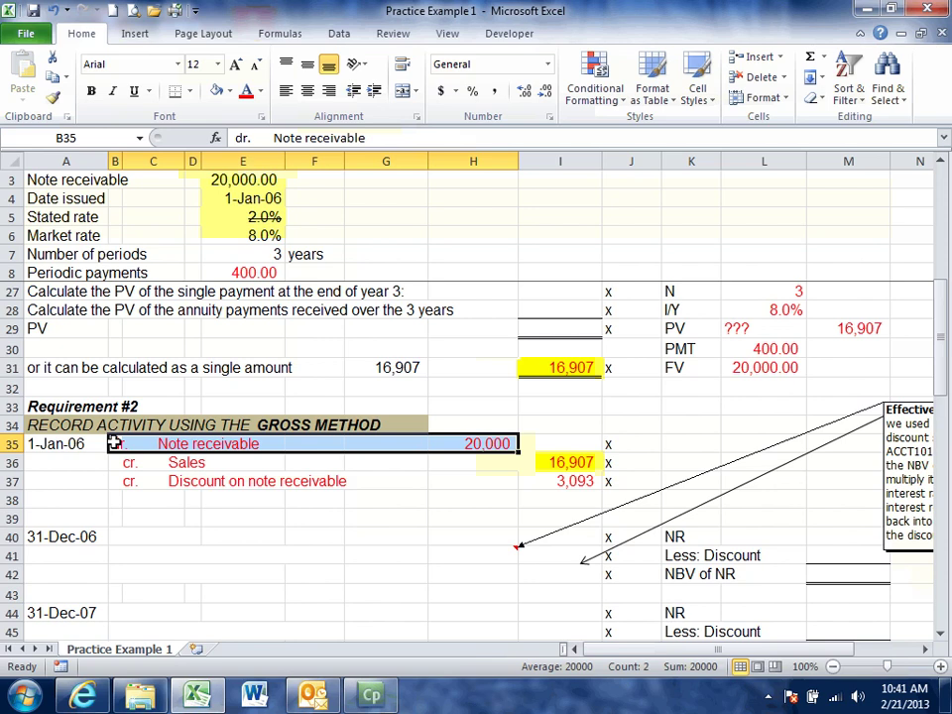
left_click(549, 484)
left_click(255, 249)
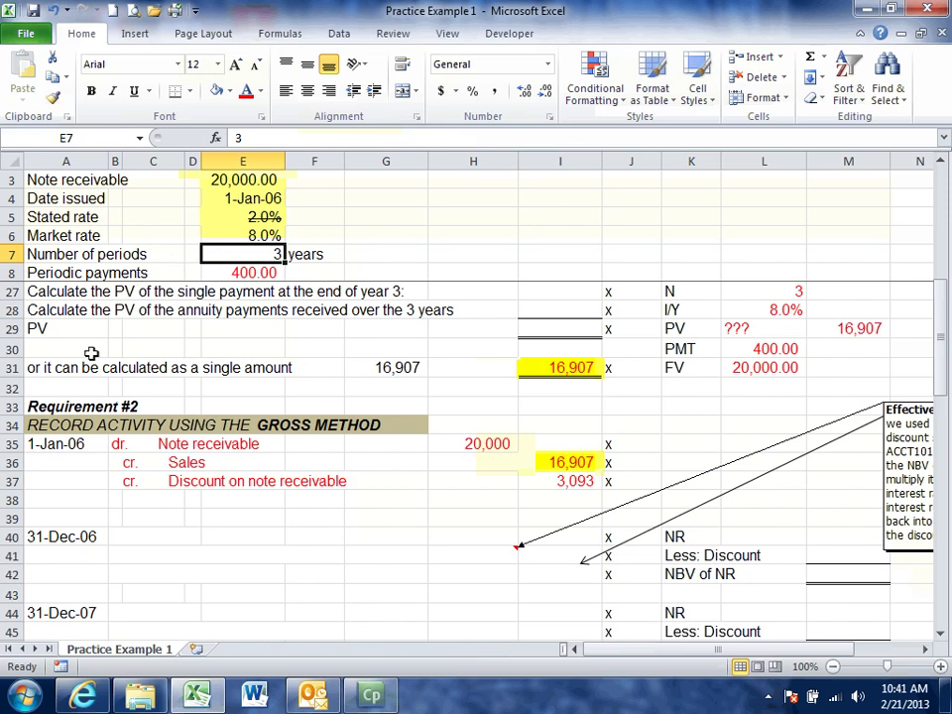
Step: Reveal the 31-Dec-06 cash debit entry in B40:H40 with red font
left_click(60, 542)
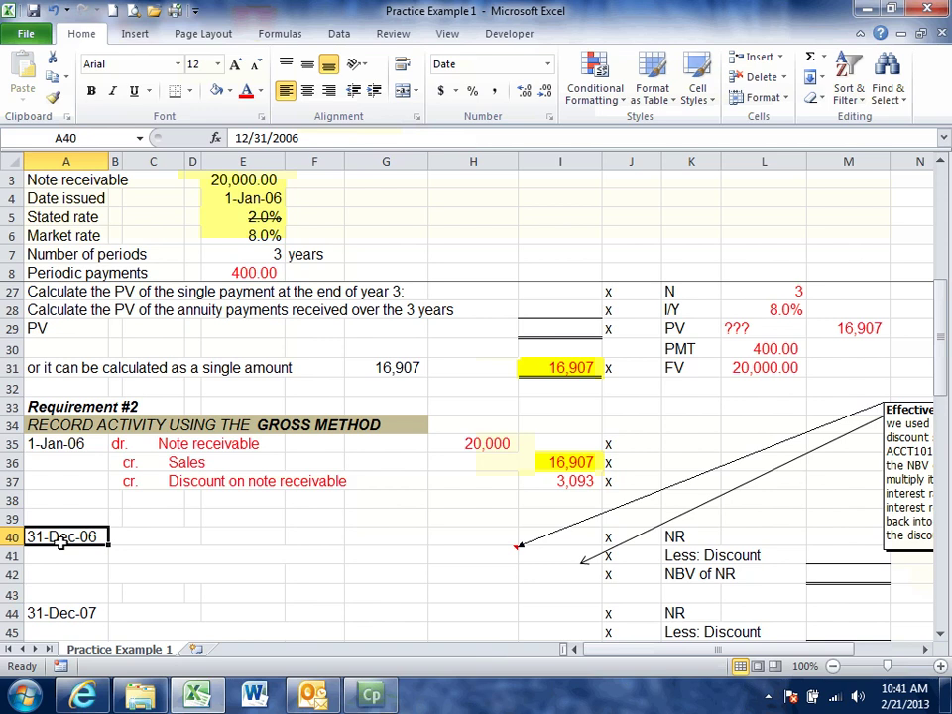
left_click(122, 537)
key("ctrl+shift+Right")
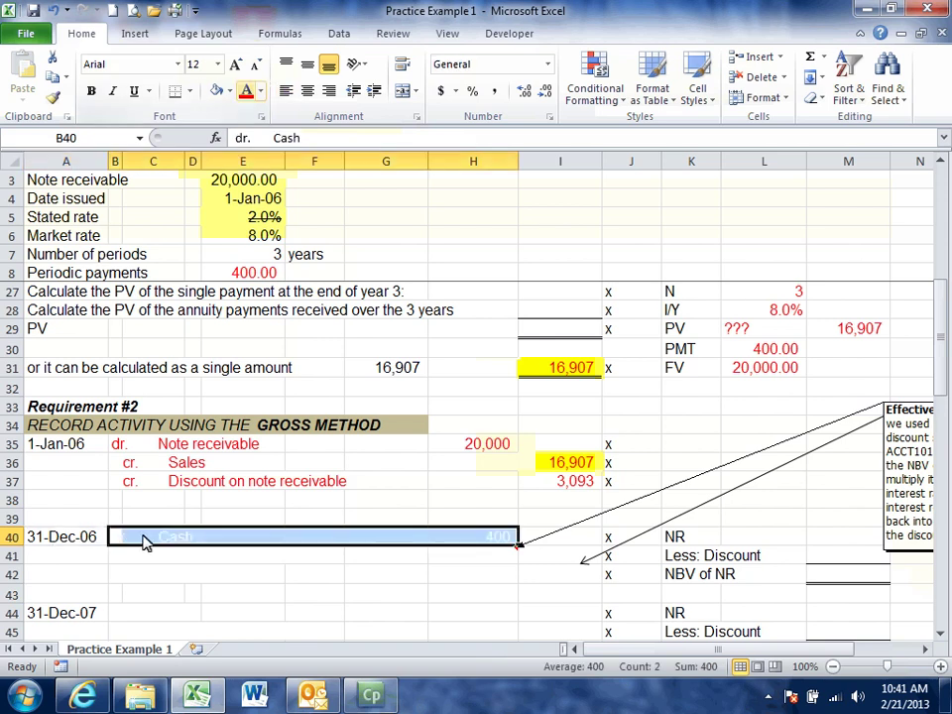
left_click(247, 91)
left_click(407, 438)
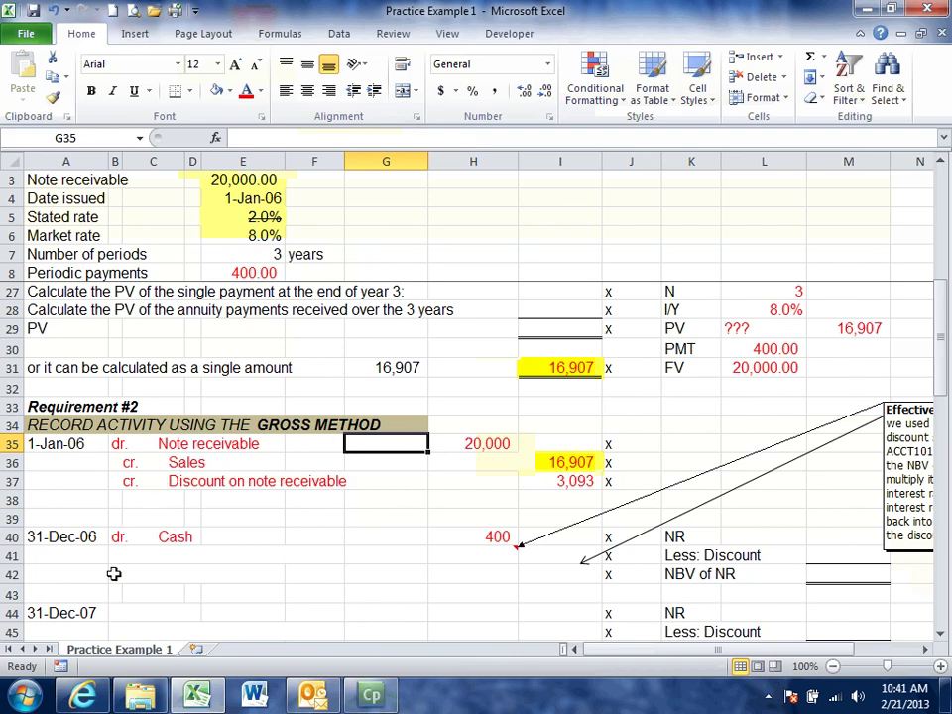
Step: Reveal the interest revenue credit label in B42:E42 with red font and enter "nbv note * market interest rate" in A43
left_click_drag(114, 575, 268, 574)
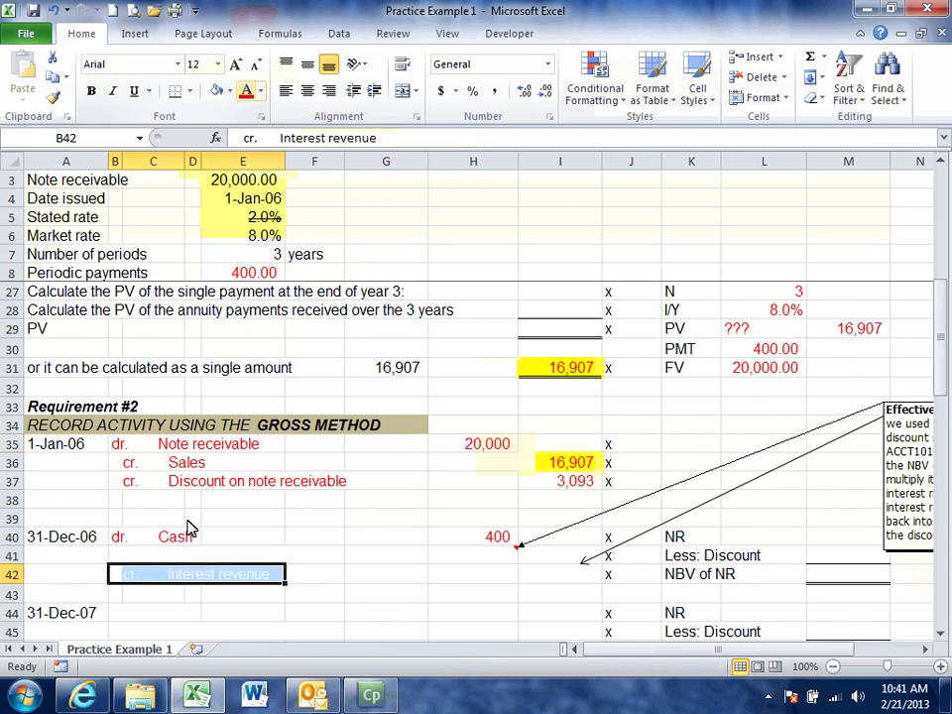
left_click(247, 95)
left_click(372, 470)
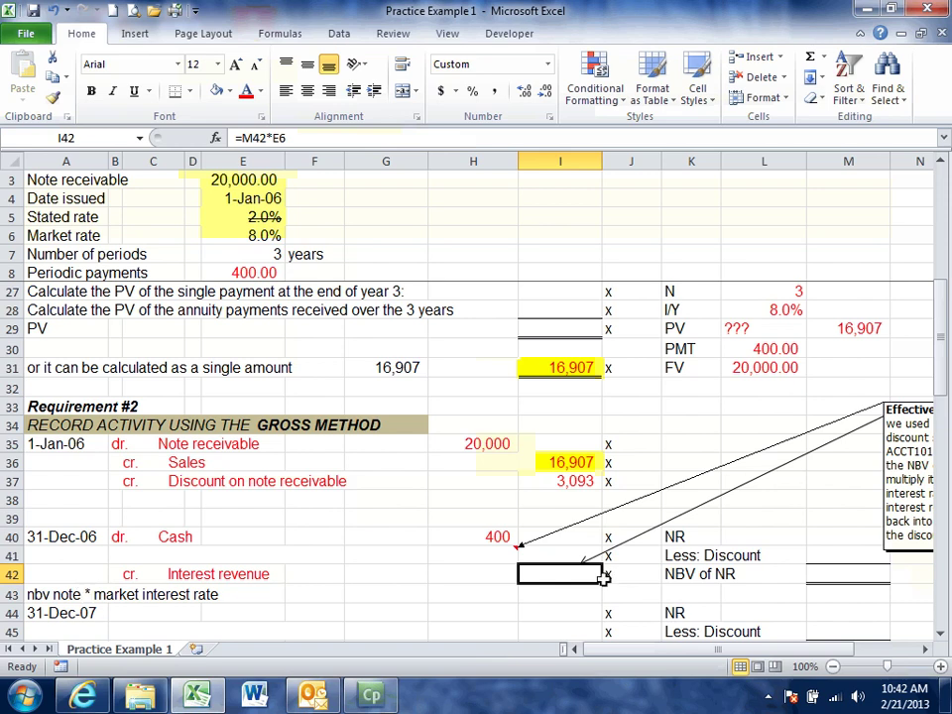
Step: Reveal the 31-Dec-06 note receivable, discount and net book value amounts in M40:M42 with red font
left_click(836, 539)
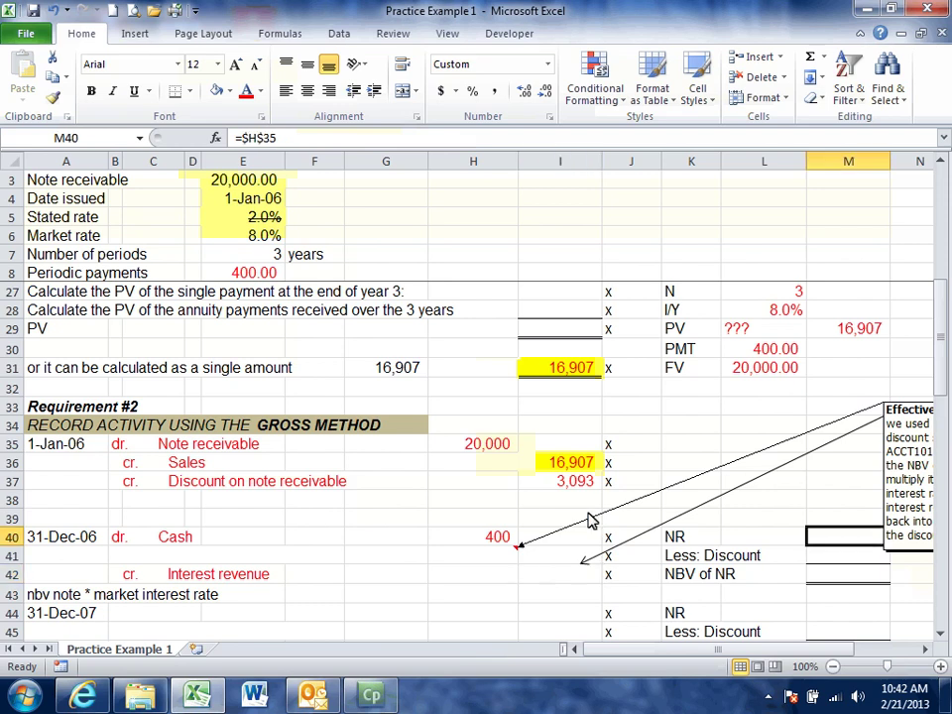
left_click(245, 92)
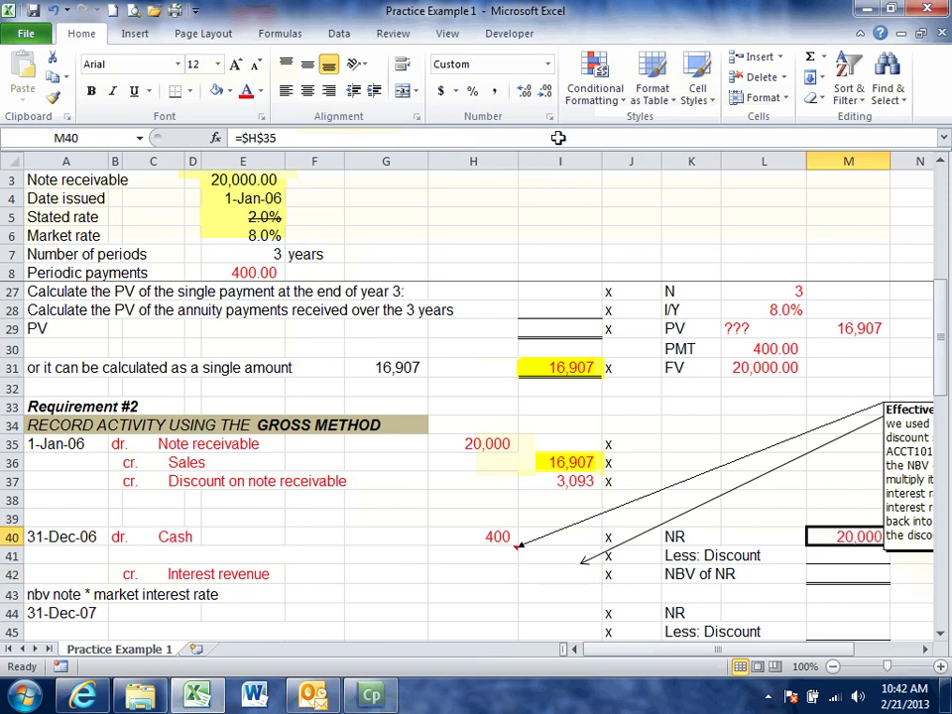
left_click(843, 555)
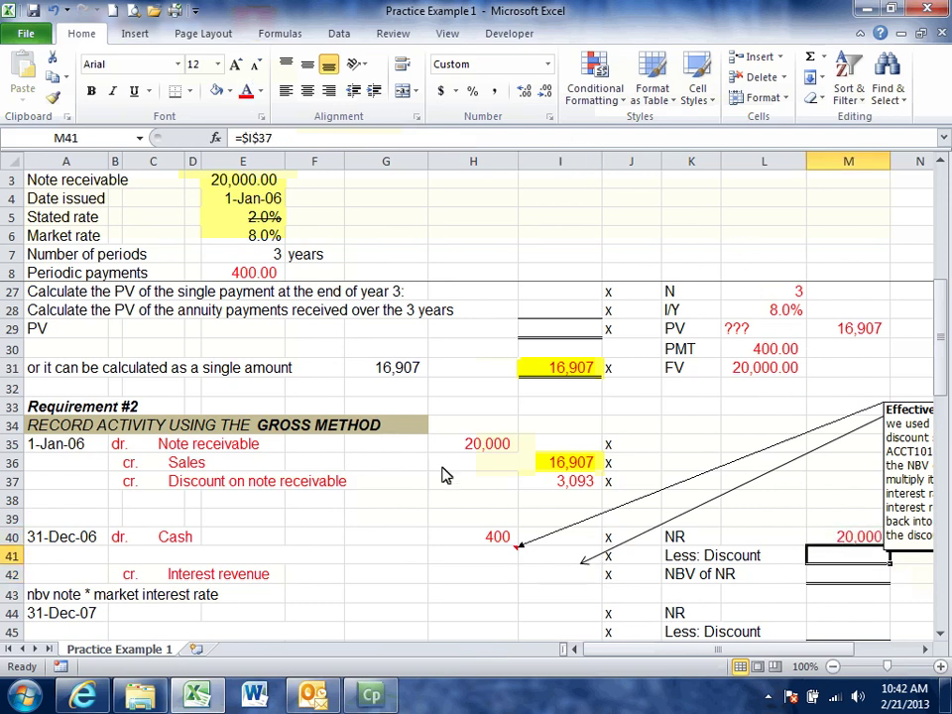
left_click(250, 90)
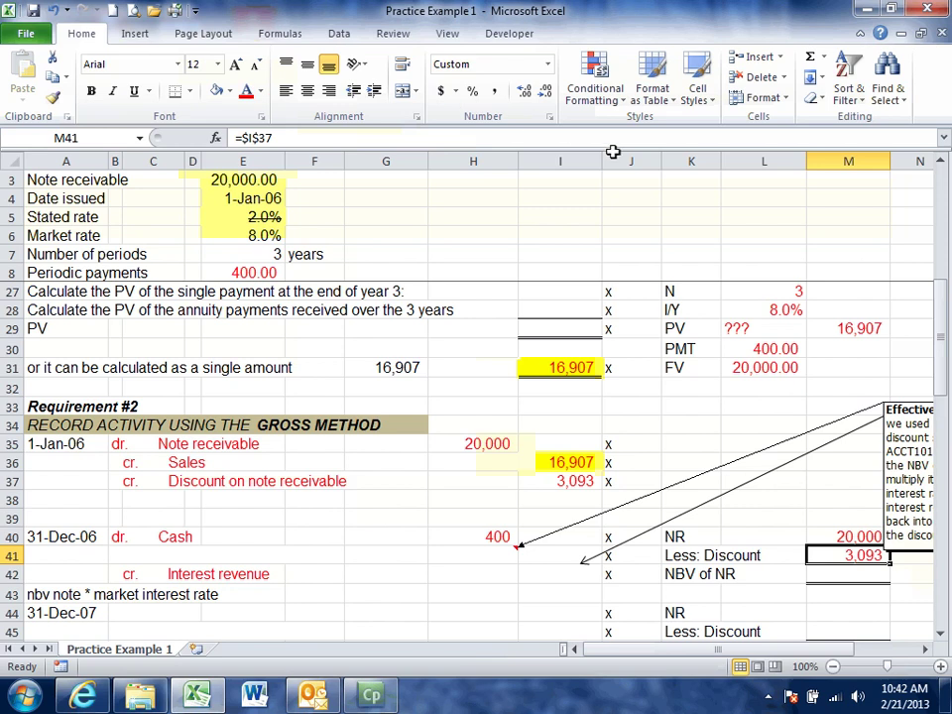
left_click(869, 576)
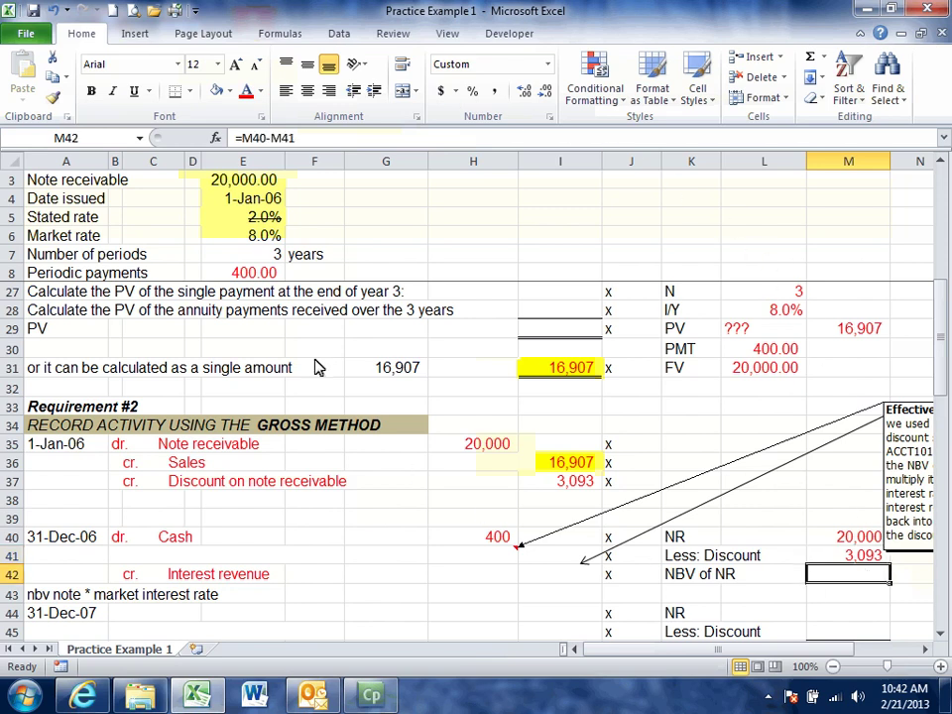
left_click(246, 91)
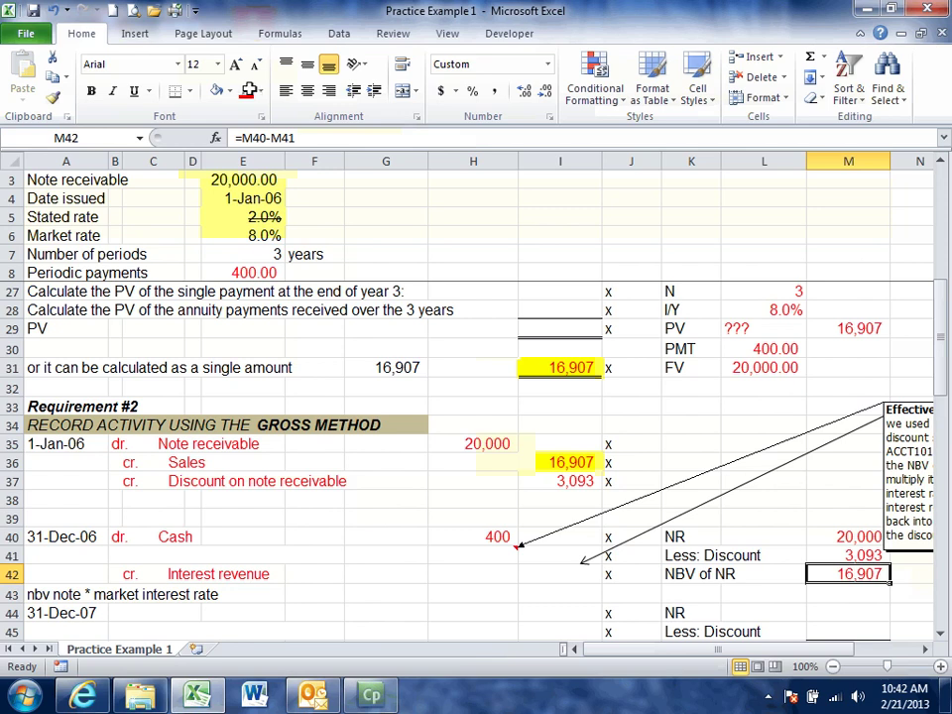
Step: Enter 16907*8% in F43 with red font and reveal the interest revenue amount in I42 in red
left_click(296, 590)
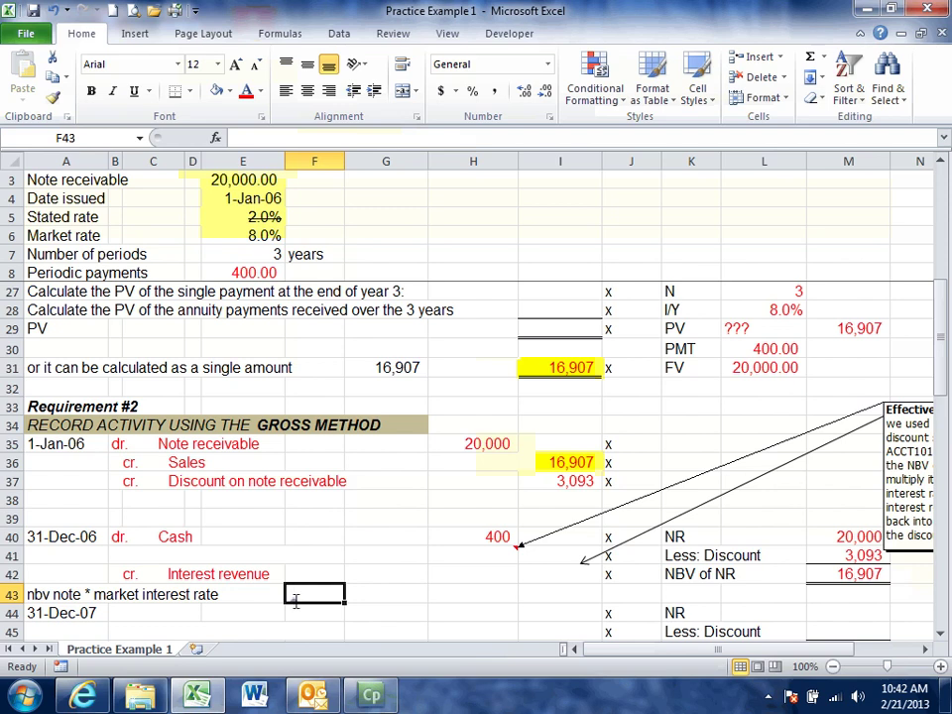
double_click(295, 602)
type("16907")
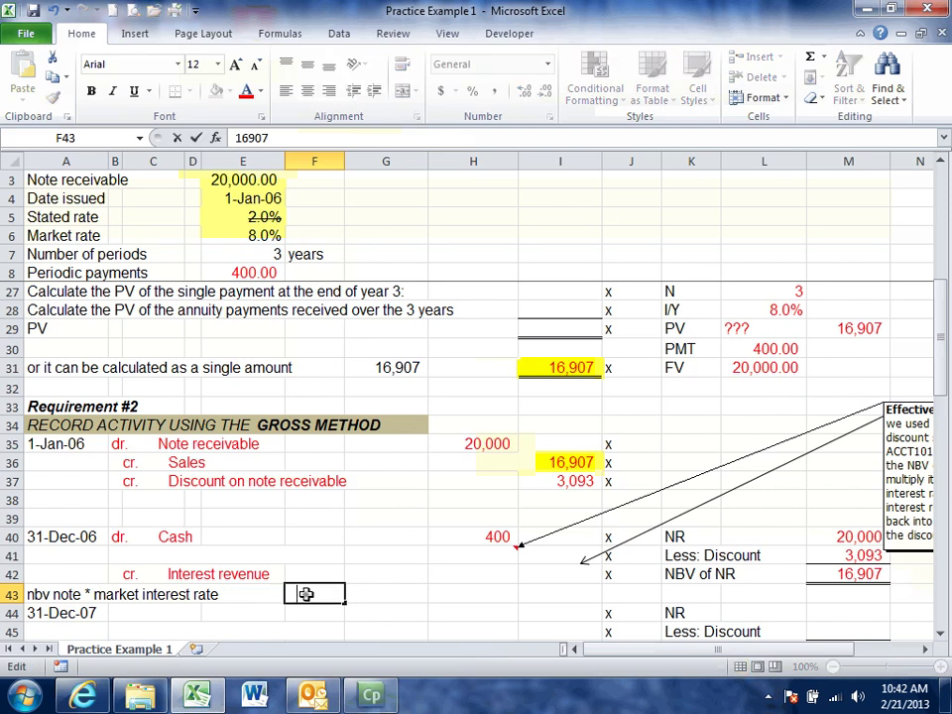
key("Escape")
left_click(249, 92)
left_click(249, 94)
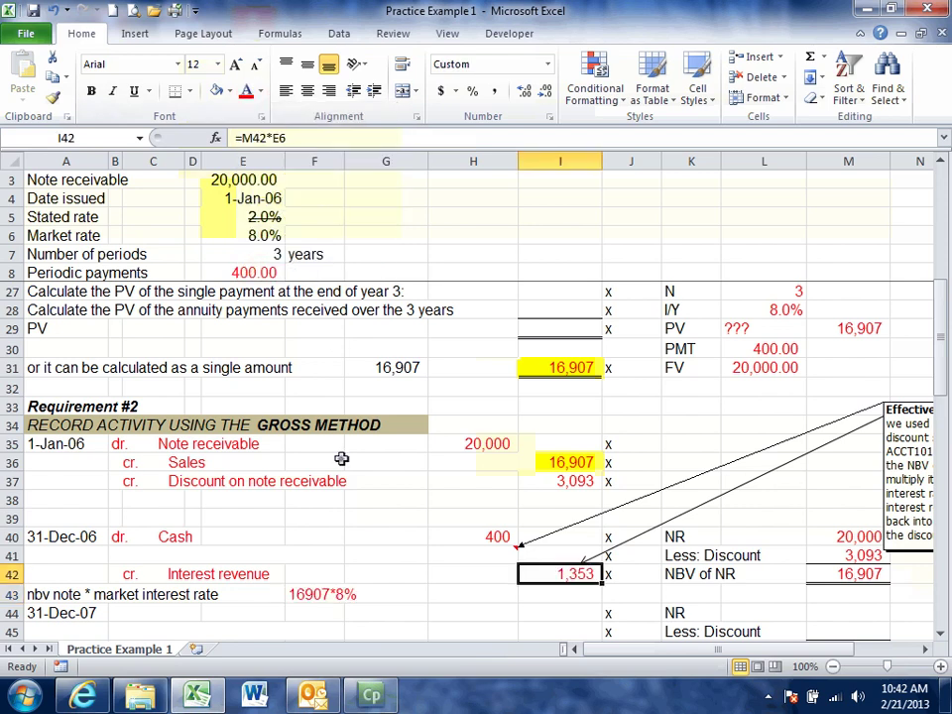
left_click(340, 462)
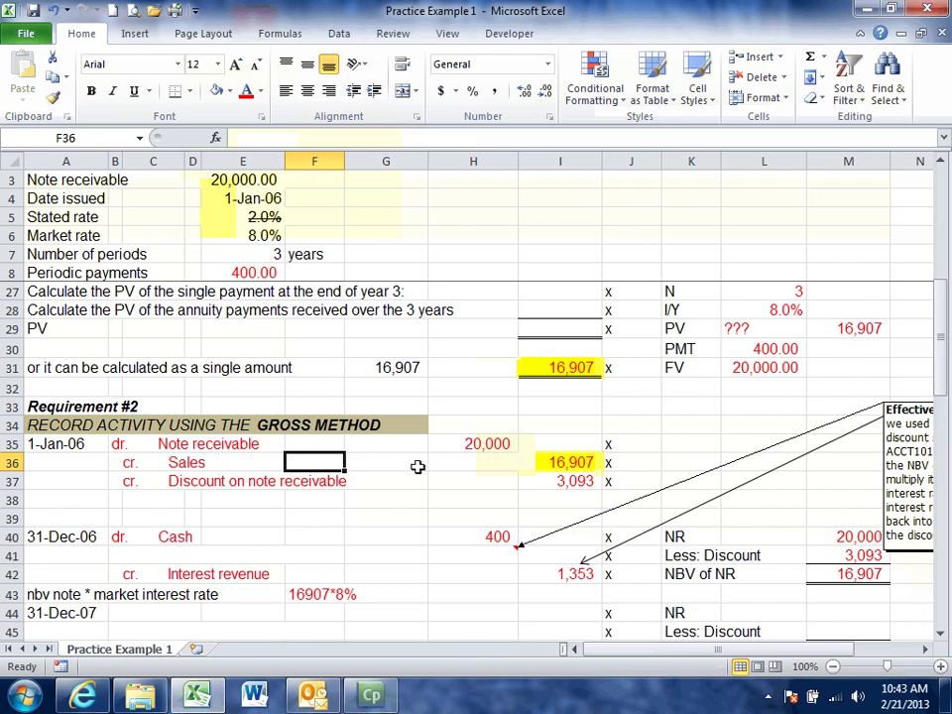
Step: Reveal the 31-Dec-06 discount on note receivable debit, amount in H41 and label in B41, with red font
left_click(496, 557)
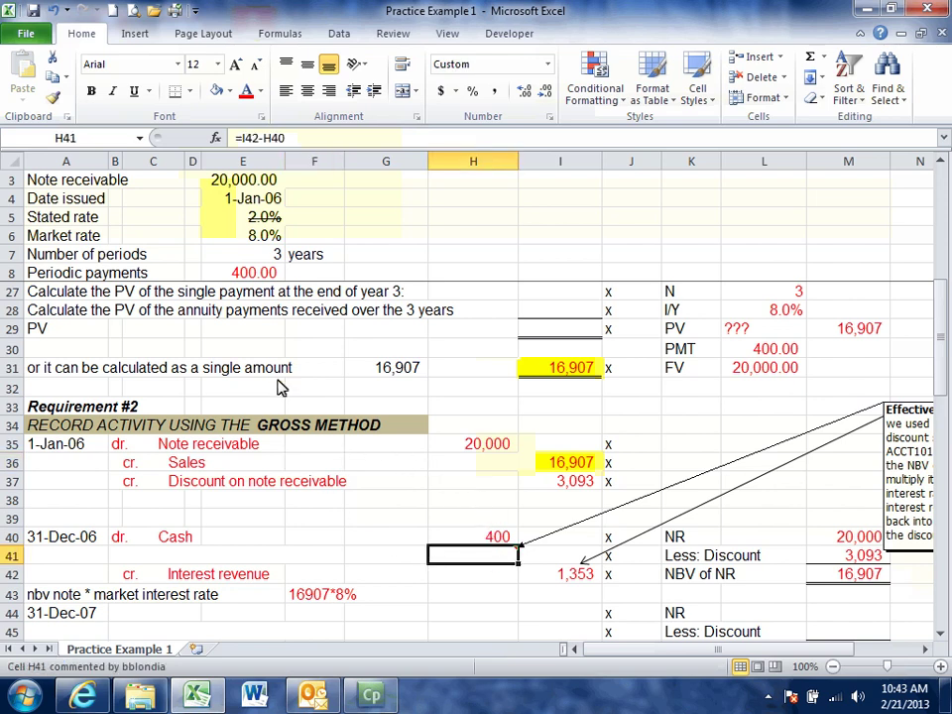
left_click(242, 90)
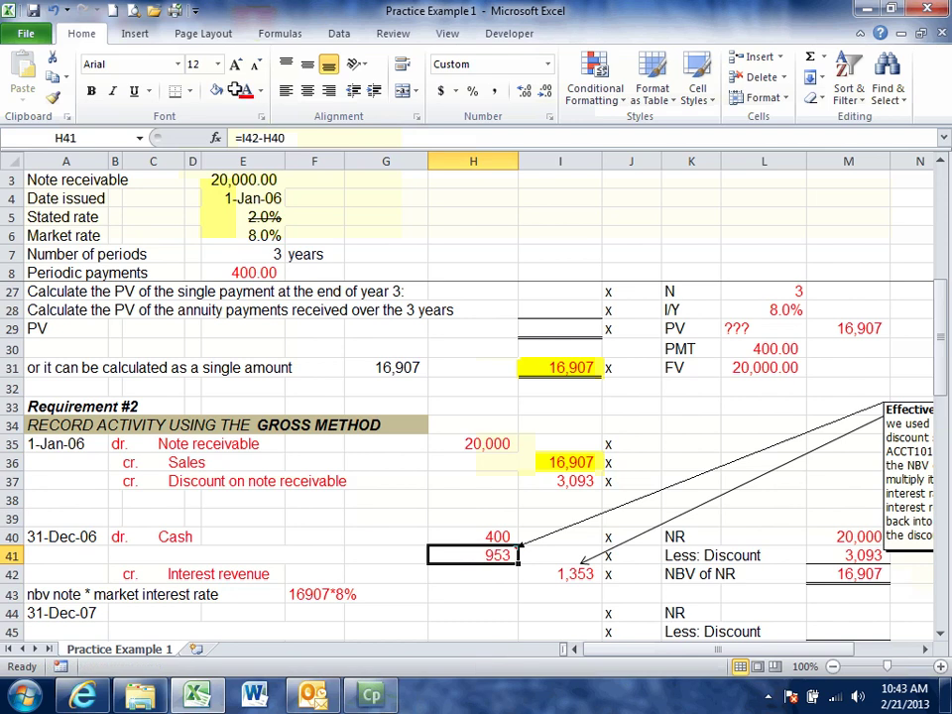
left_click(113, 556)
left_click(242, 91)
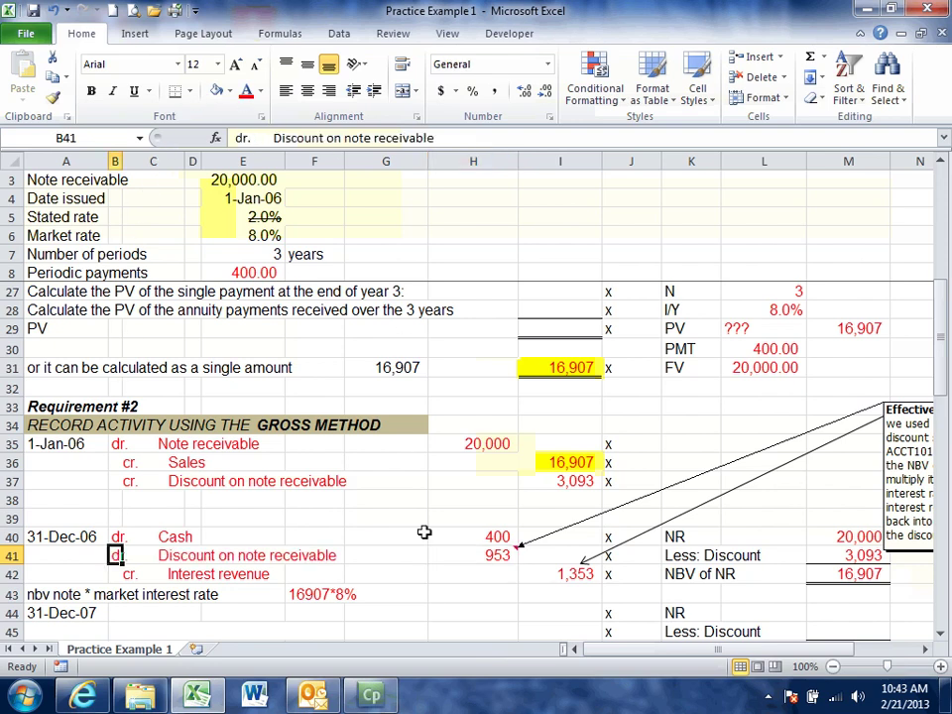
Step: Review the 31-Dec-06 cash amount in H40 and the interest revenue amount in I42
left_click(397, 613)
left_click(490, 536)
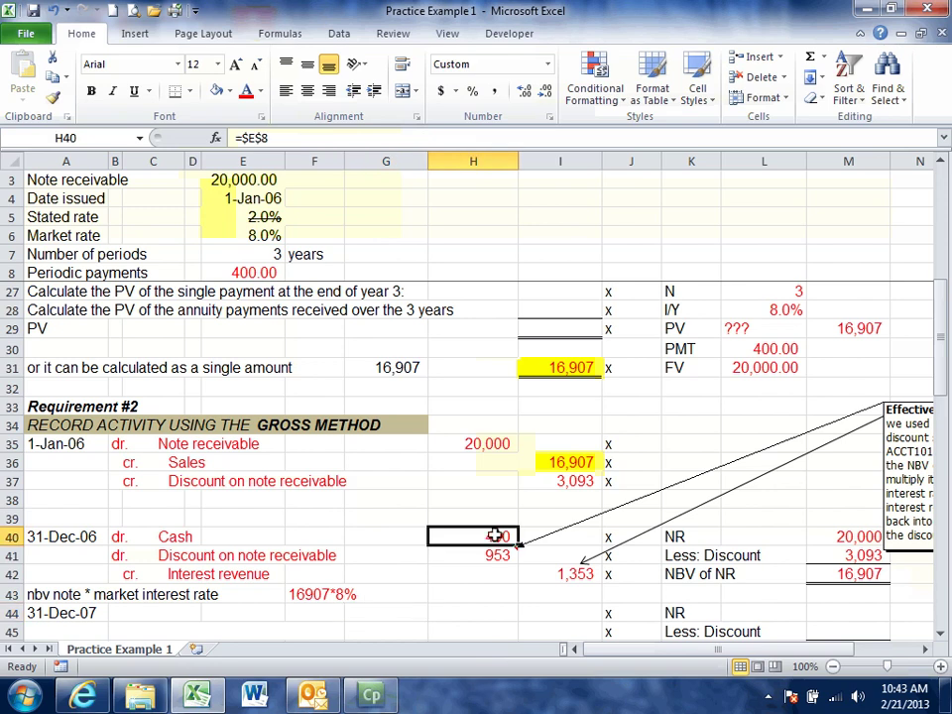
left_click(542, 572)
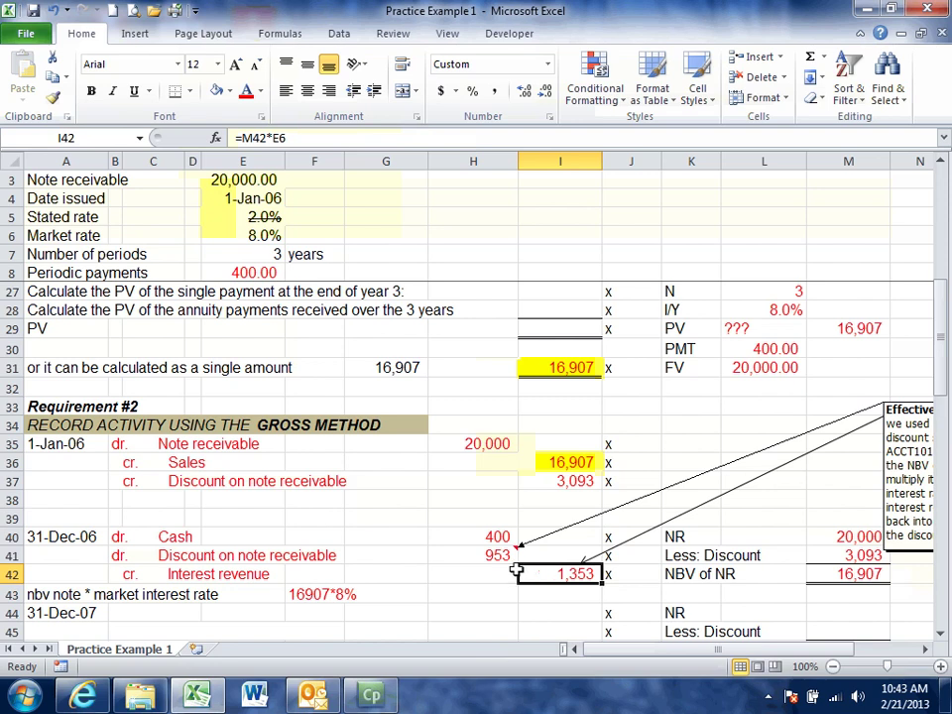
Step: Check the discount entries in H41, B41 and I37, and reveal the 31-Dec-07 discount balance in M45 with red font
left_click(479, 555)
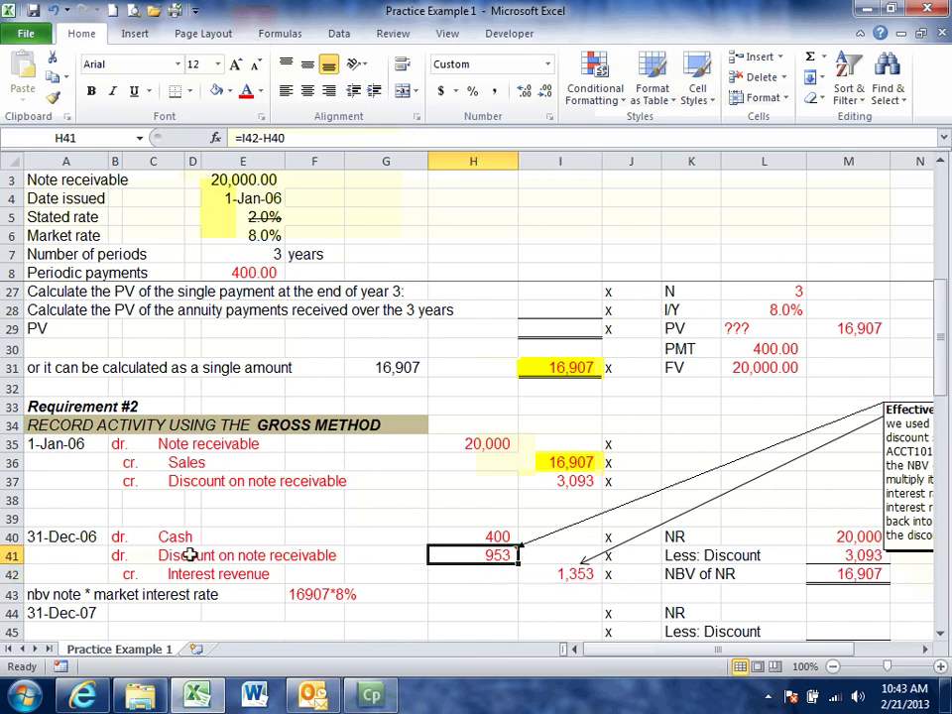
left_click(116, 555)
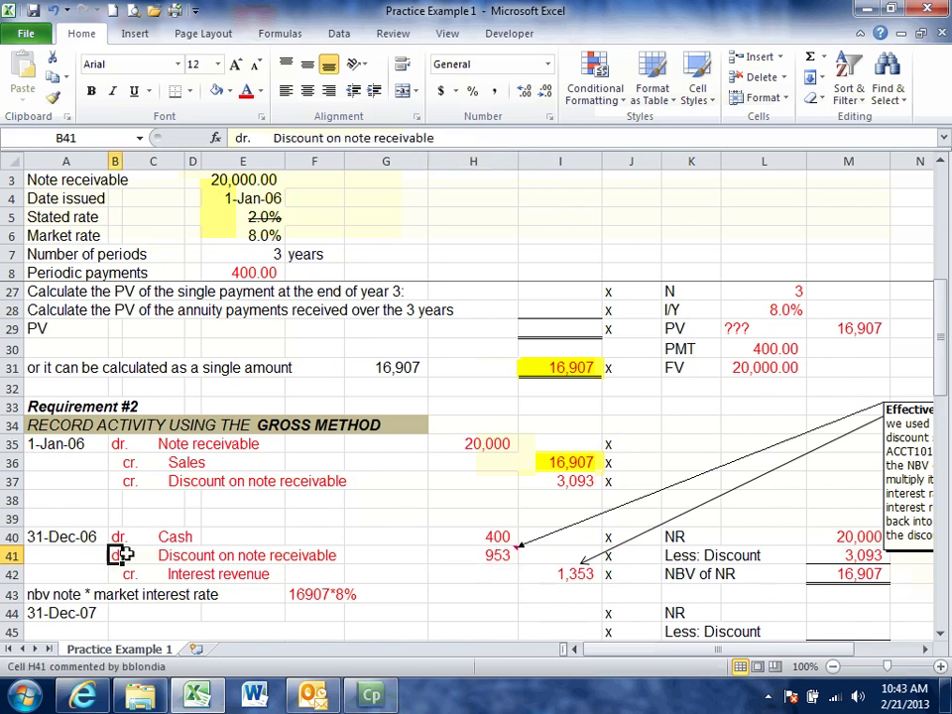
left_click(493, 554)
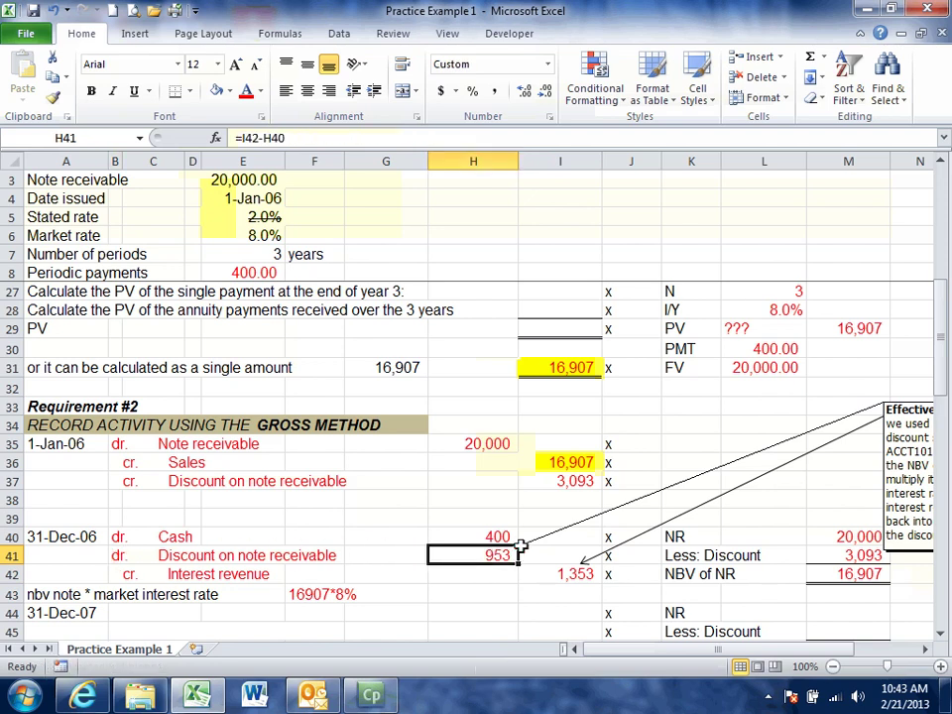
left_click(557, 478)
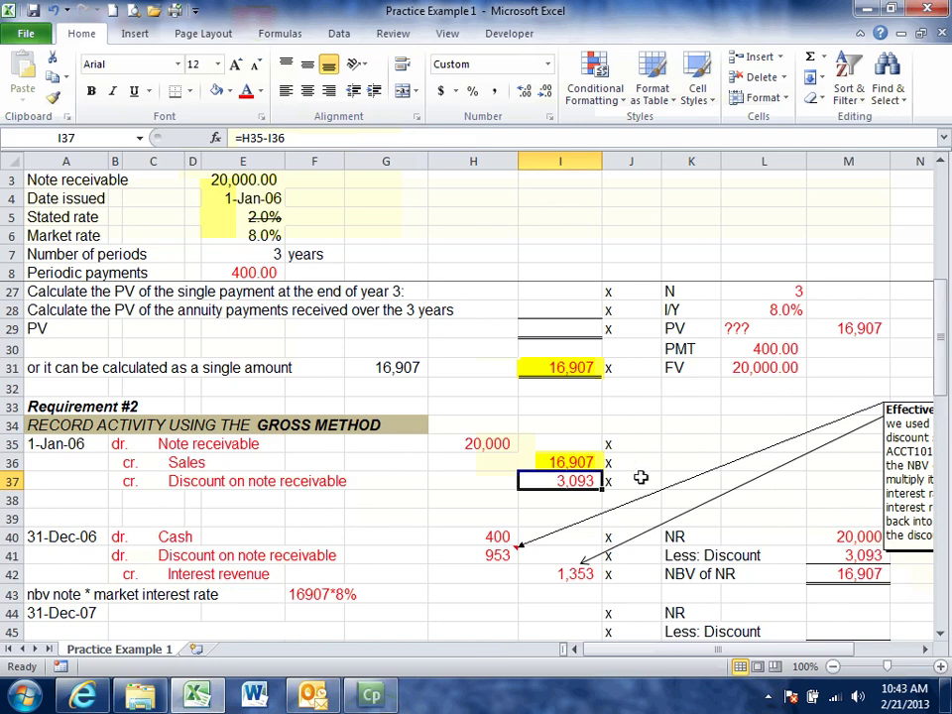
left_click(854, 632)
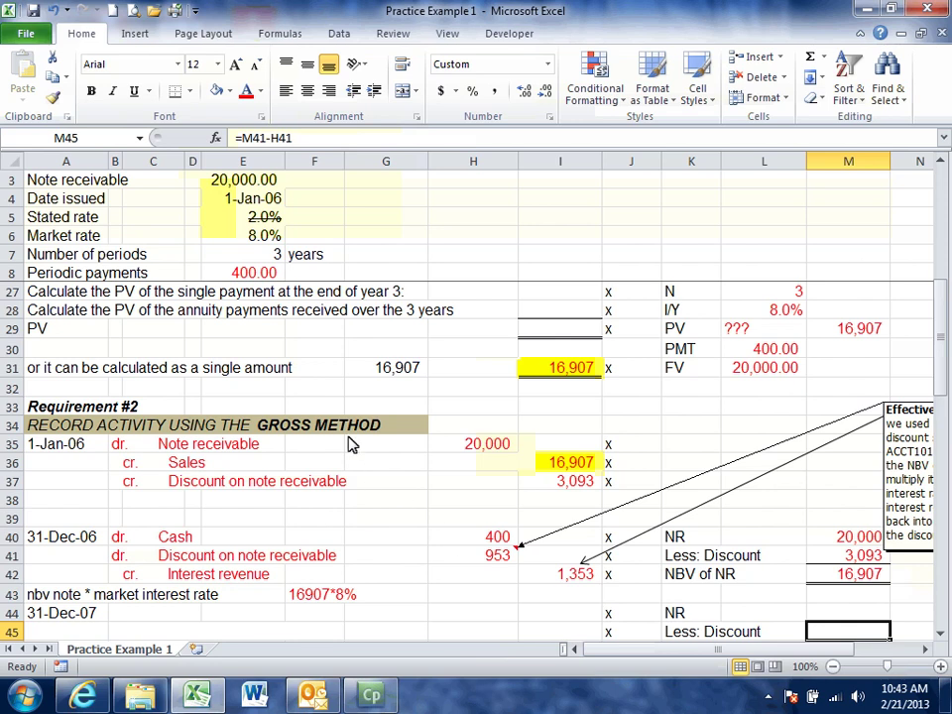
left_click(249, 90)
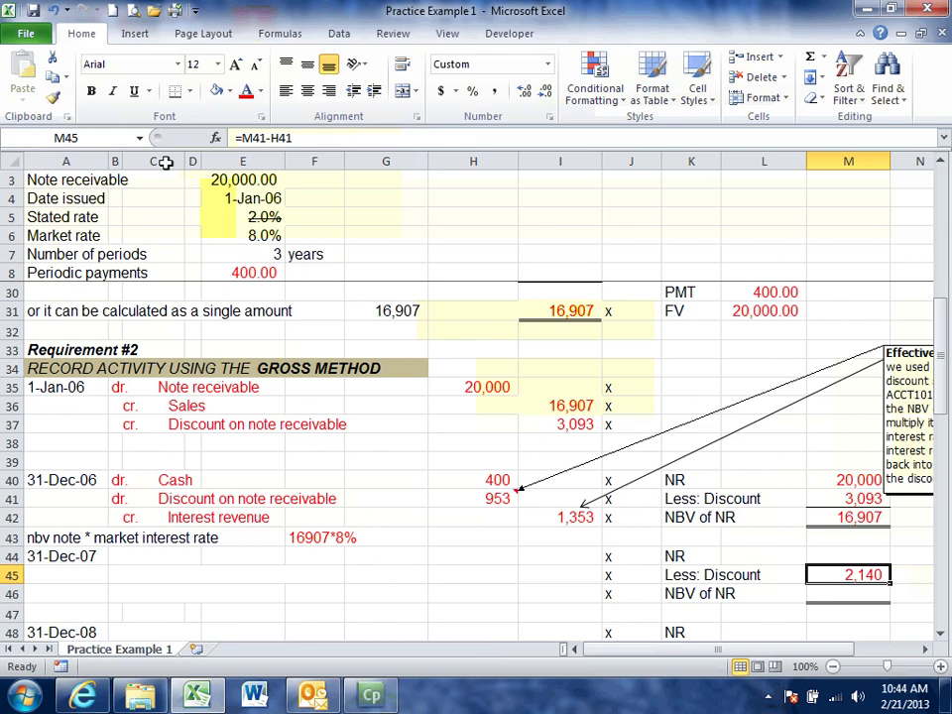
Step: Reveal the 31-Dec-07 cash debit in B44:H44 and the interest revenue label in B46 with red font
left_click_drag(117, 559, 501, 559)
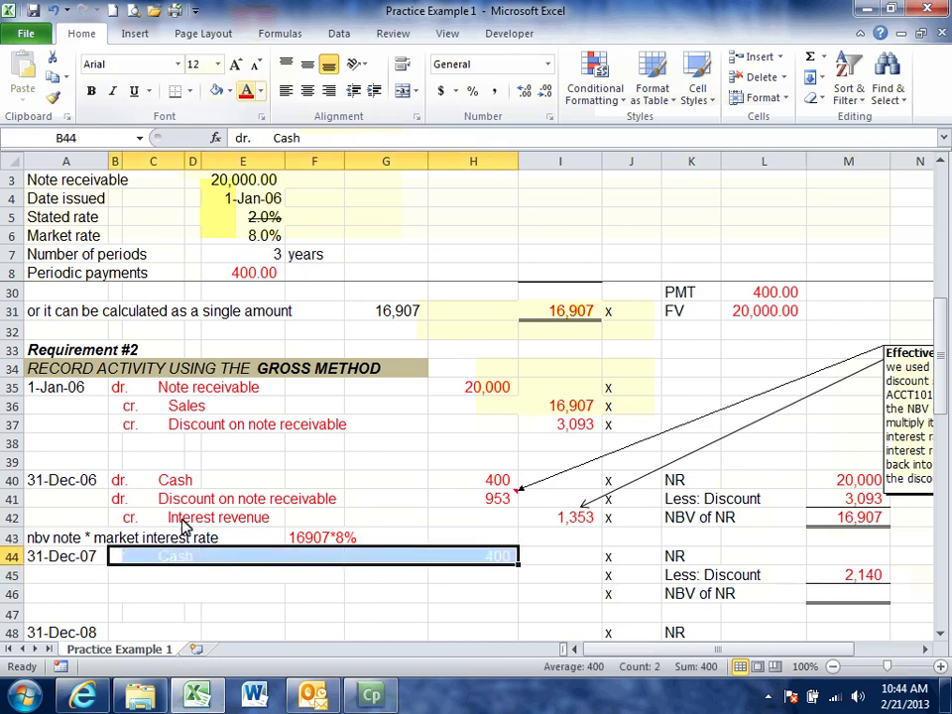
left_click(249, 90)
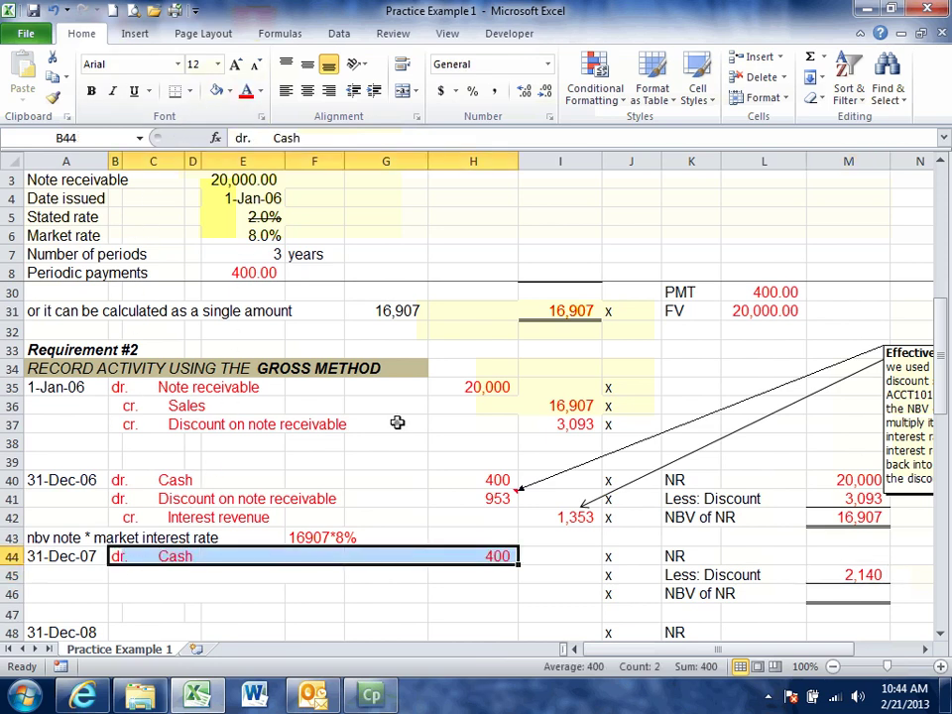
left_click(396, 423)
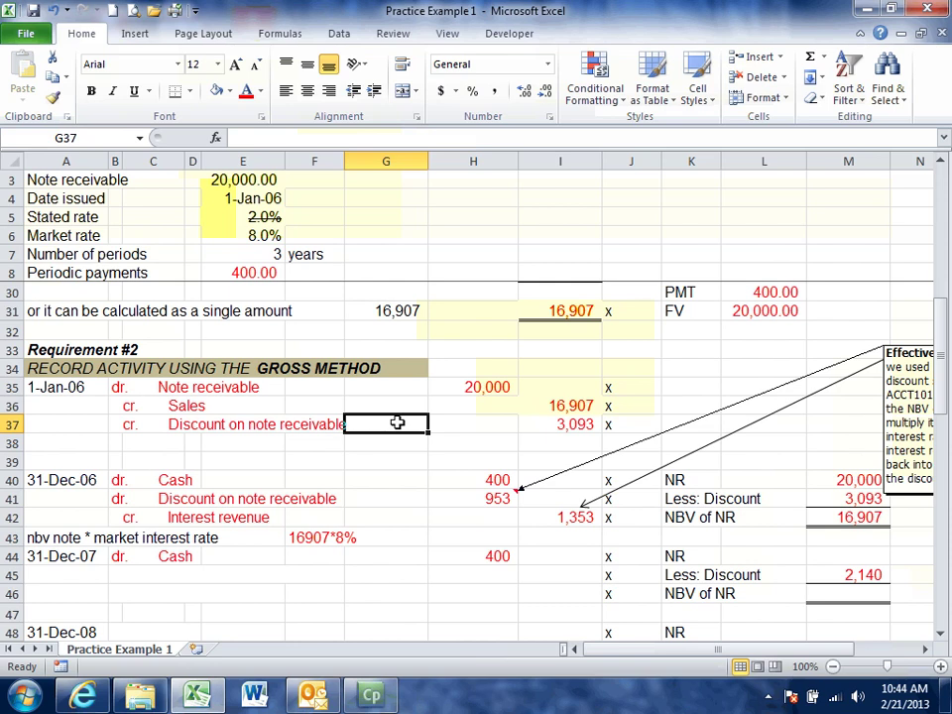
left_click(117, 601)
type("cr.     Interest revenue")
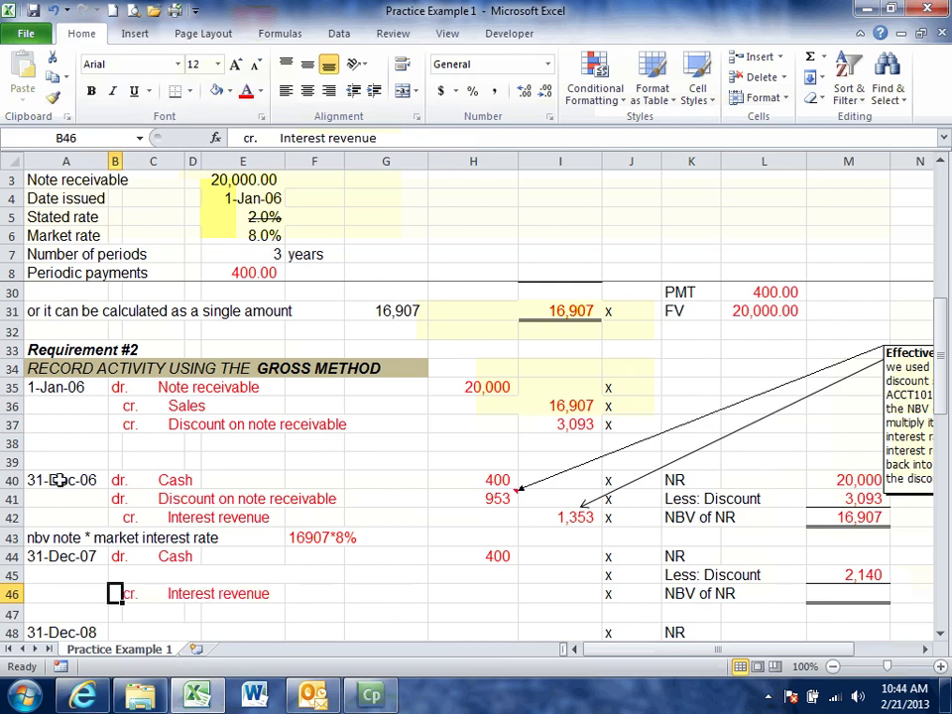
Step: Copy the "nbv note * market interest rate" note from A43 to A47
left_click(61, 538)
key("ctrl+c")
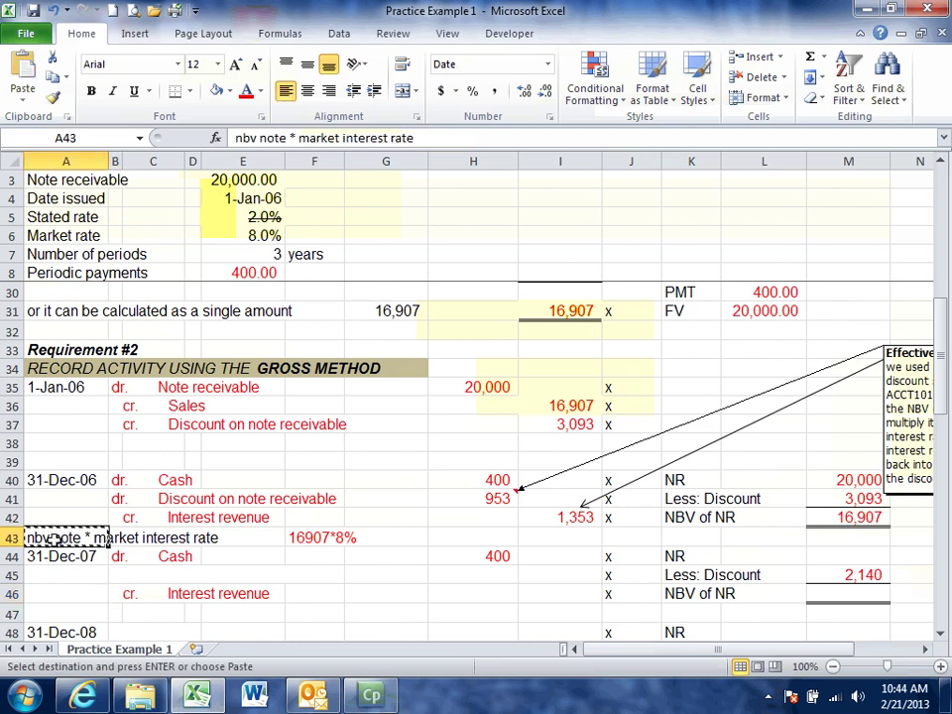
left_click(46, 615)
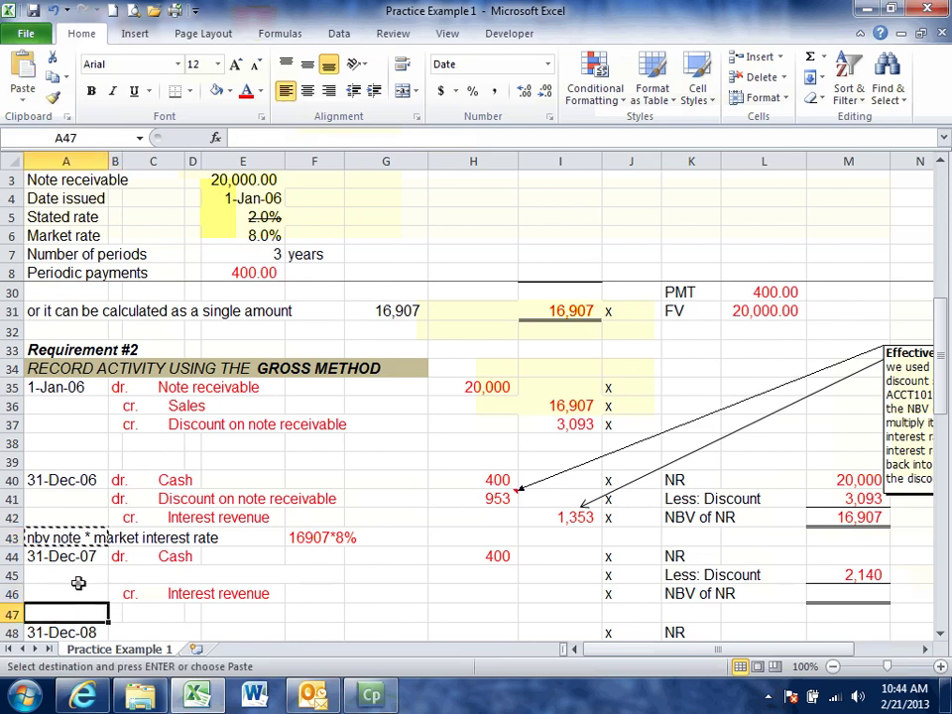
key("Return")
left_click_drag(74, 578, 79, 585)
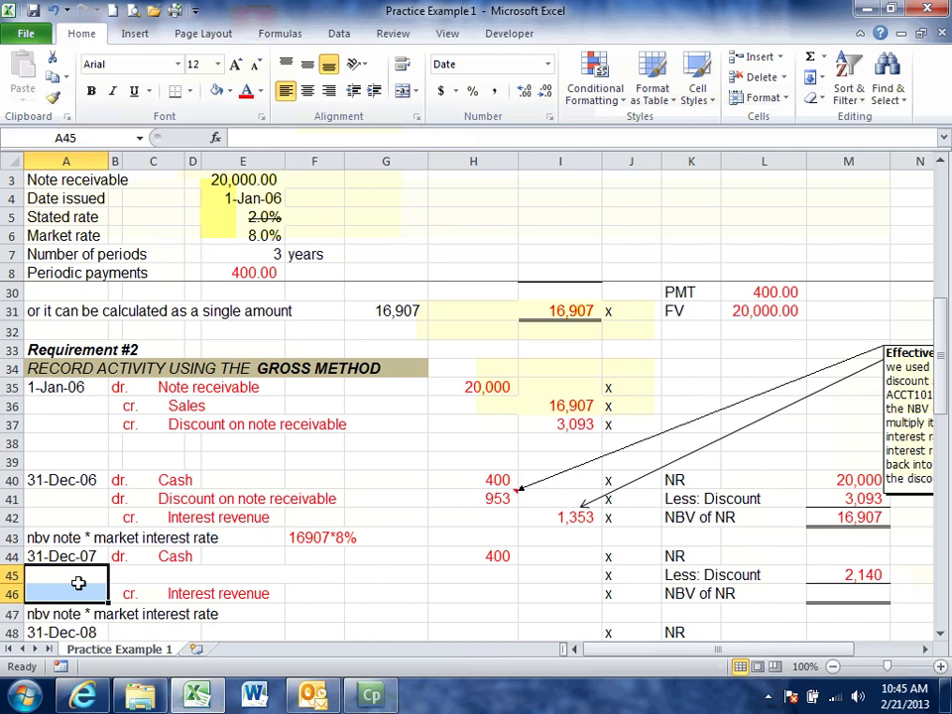
Step: Reveal the 31-Dec-07 note receivable in M44 and net book value in M46 with red font, checking the discount amounts in M41, H41 and M45
left_click(813, 556)
left_click(243, 91)
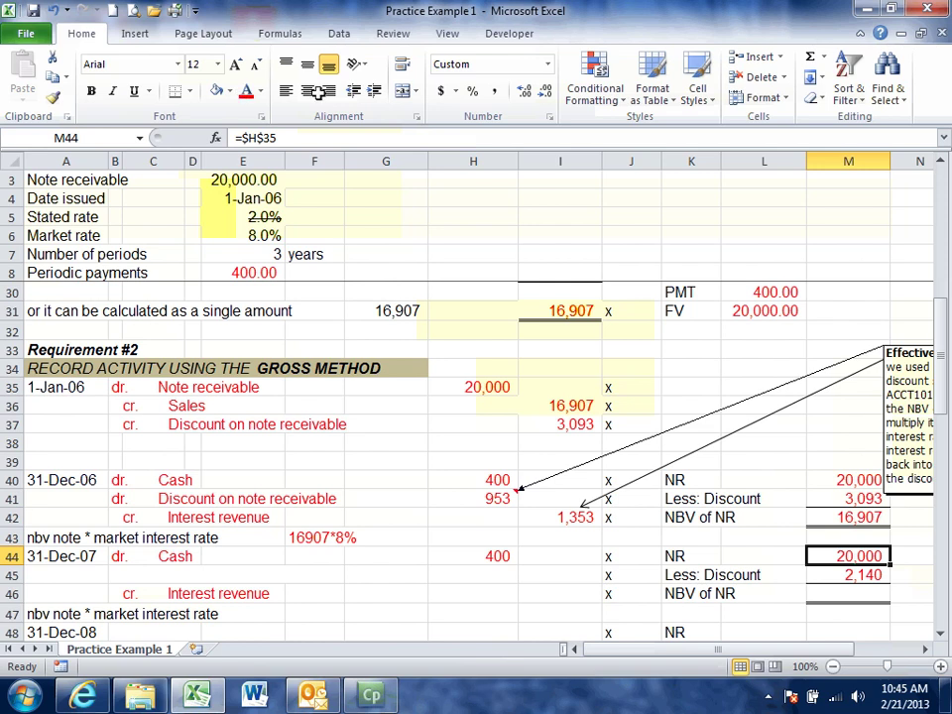
left_click(836, 499)
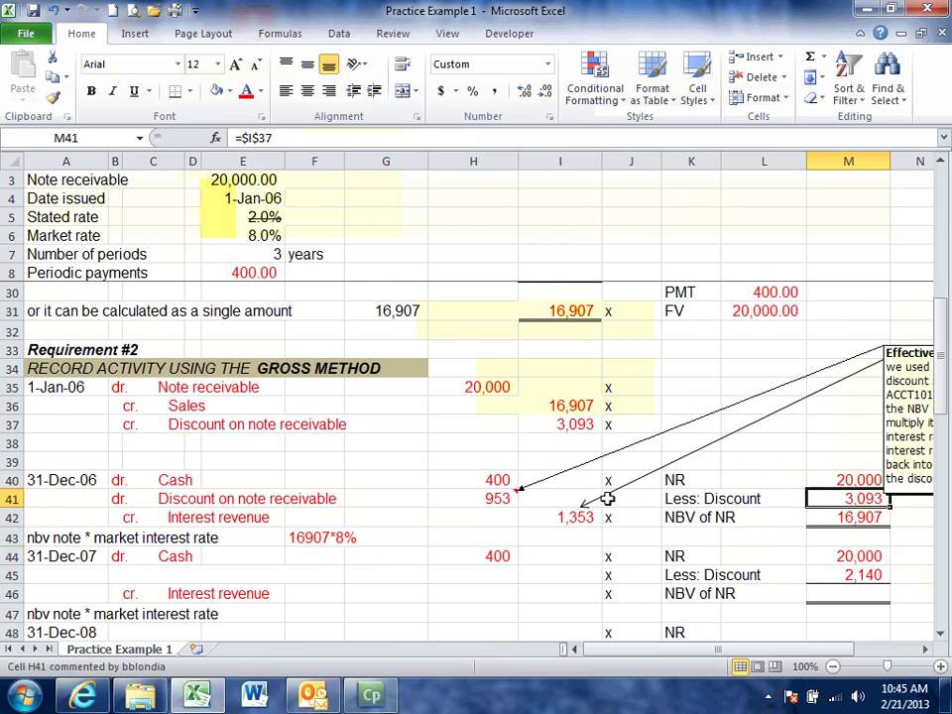
left_click(493, 499)
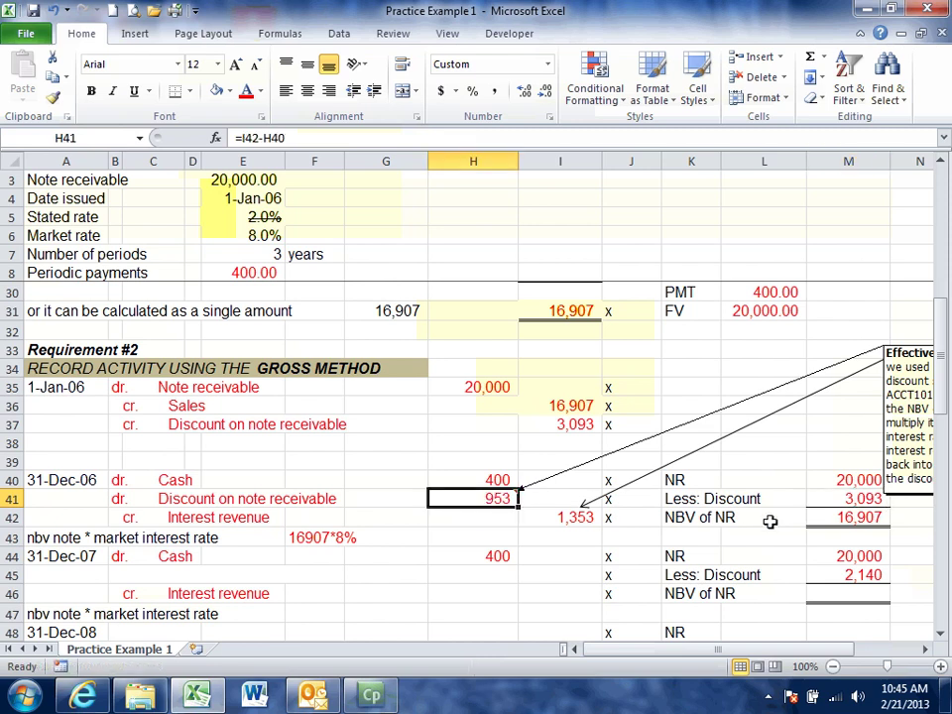
left_click(853, 580)
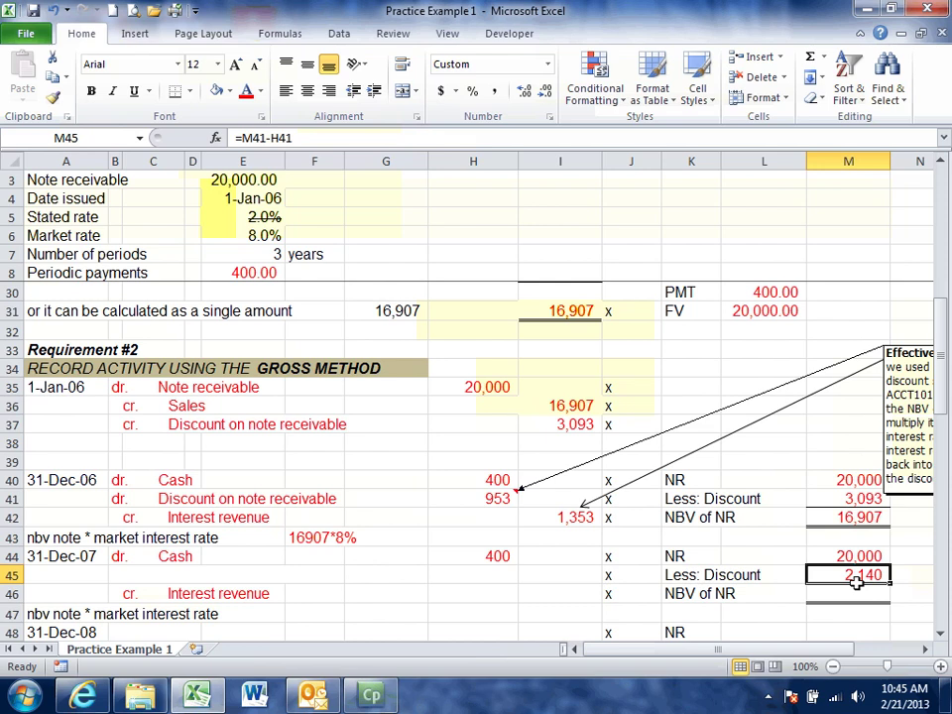
left_click(856, 591)
left_click(246, 90)
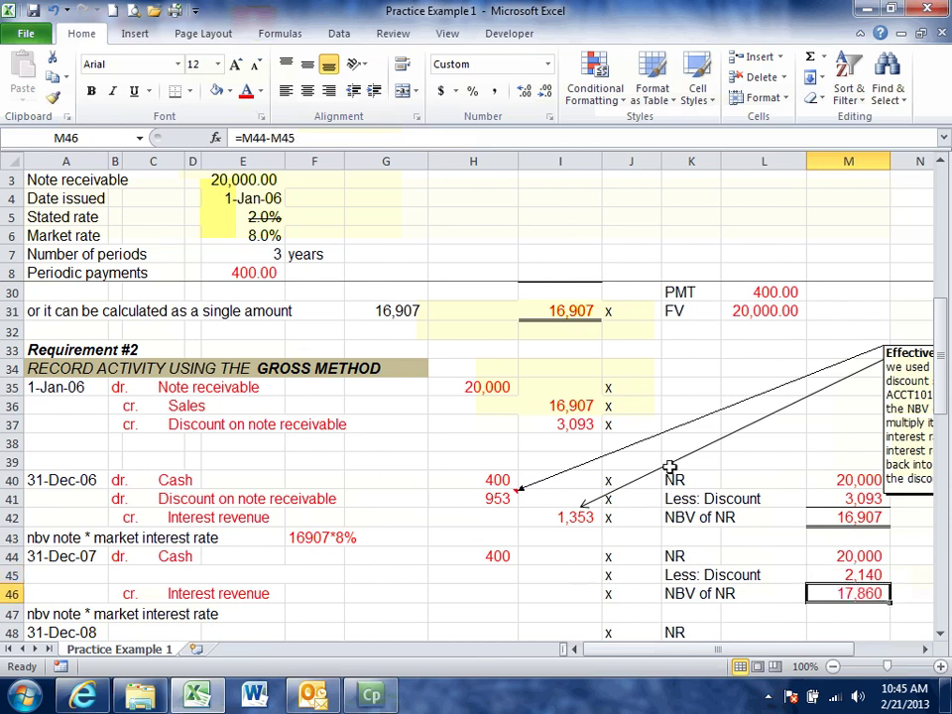
Step: Enter 17860*8% in F47 and reveal the 31-Dec-07 interest revenue amount in I46 with red font
left_click(671, 520)
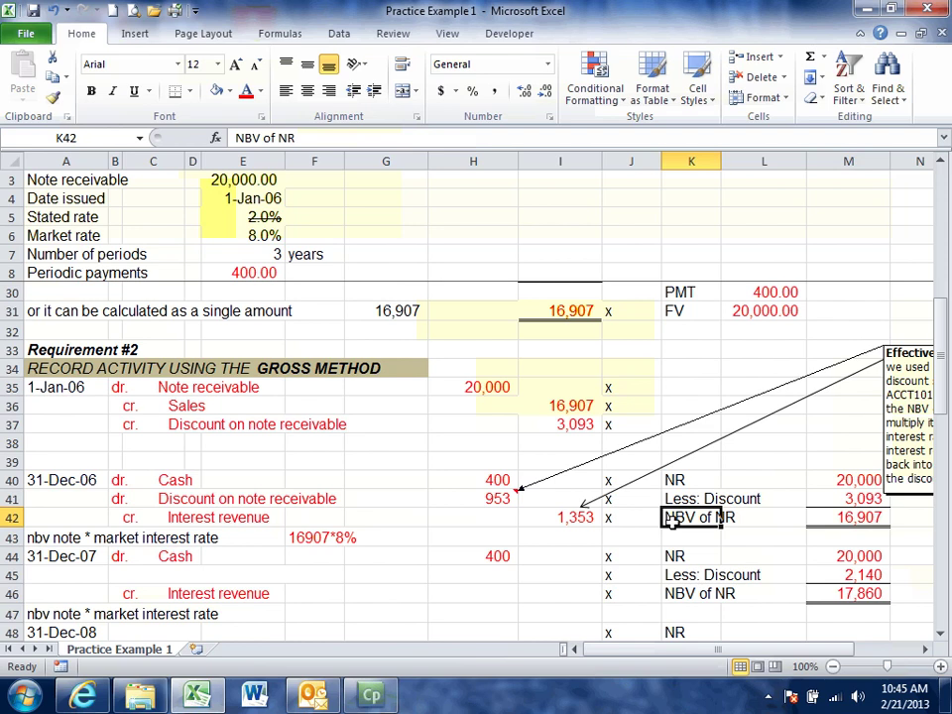
left_click(319, 607)
type("17860*8%")
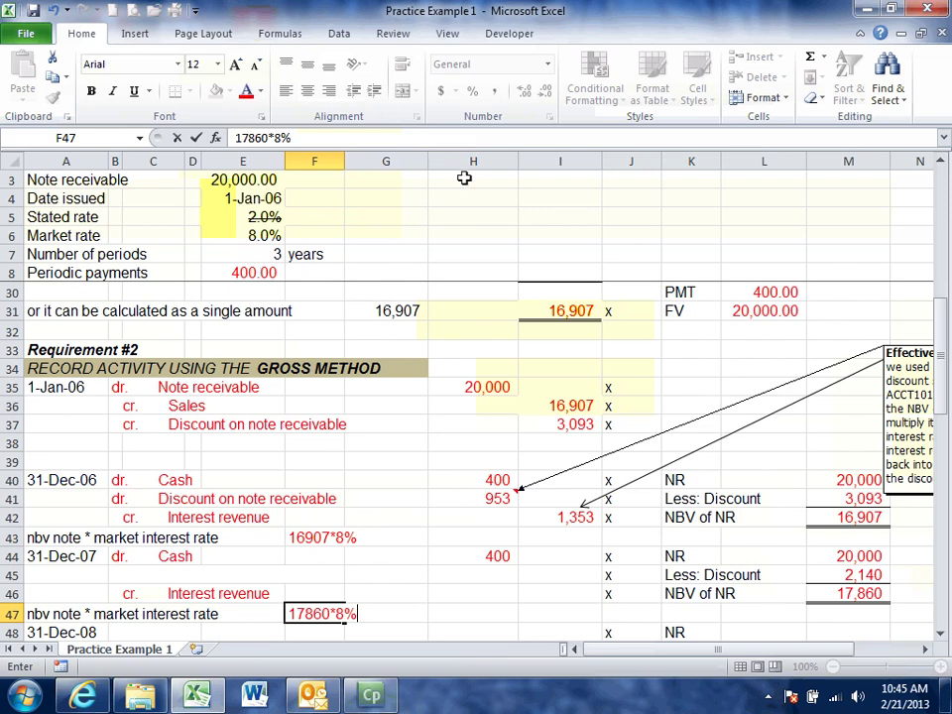
left_click(573, 592)
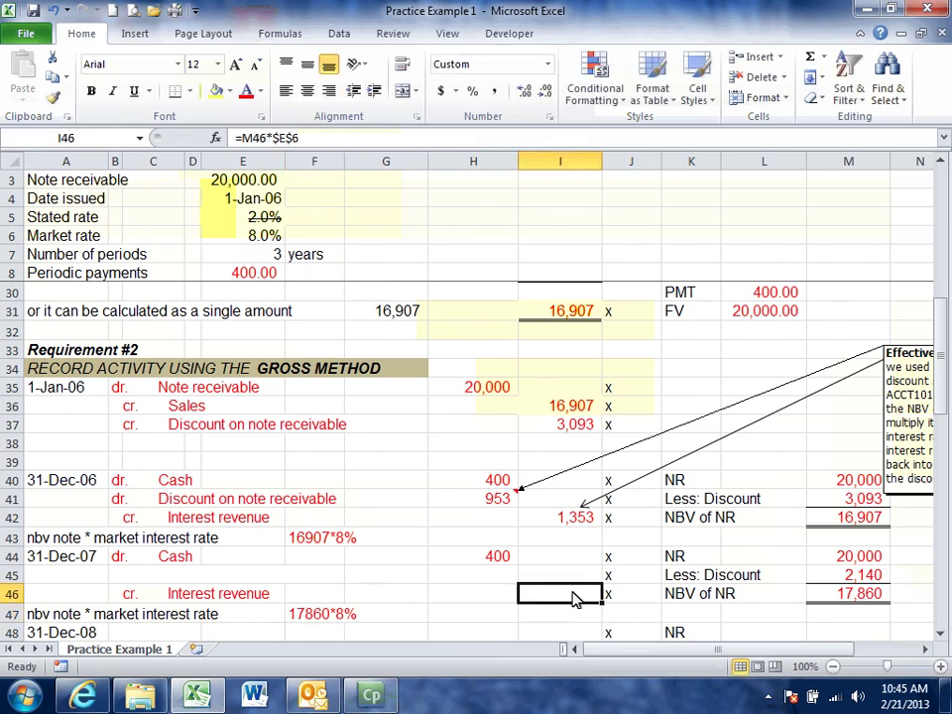
left_click(247, 94)
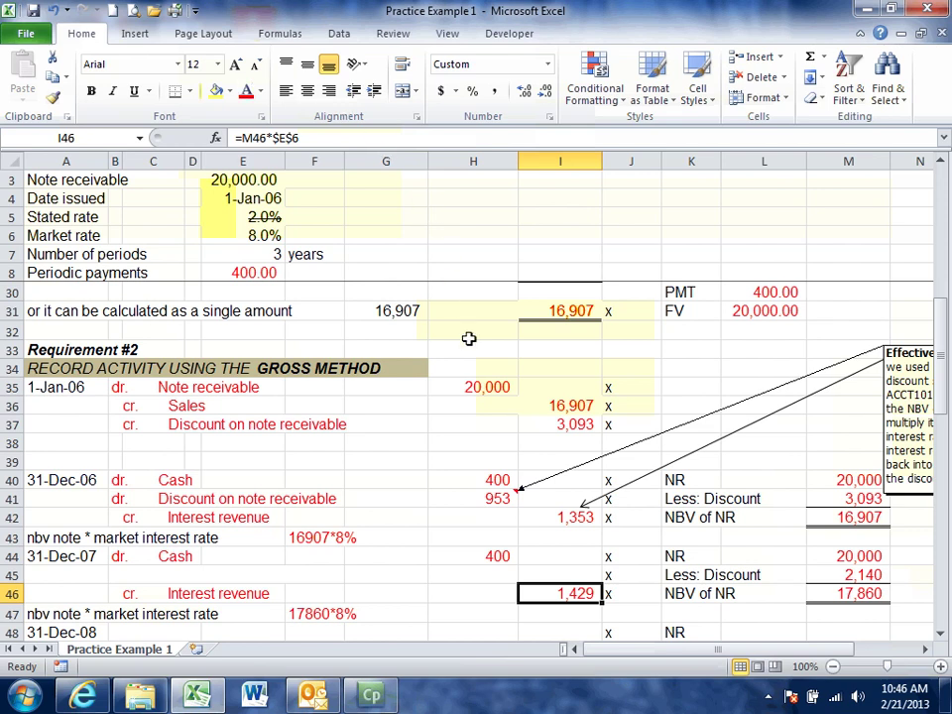
Step: Reveal the 31-Dec-07 discount on note receivable debit, amount in H45 and label in B45, with red font
left_click(490, 578)
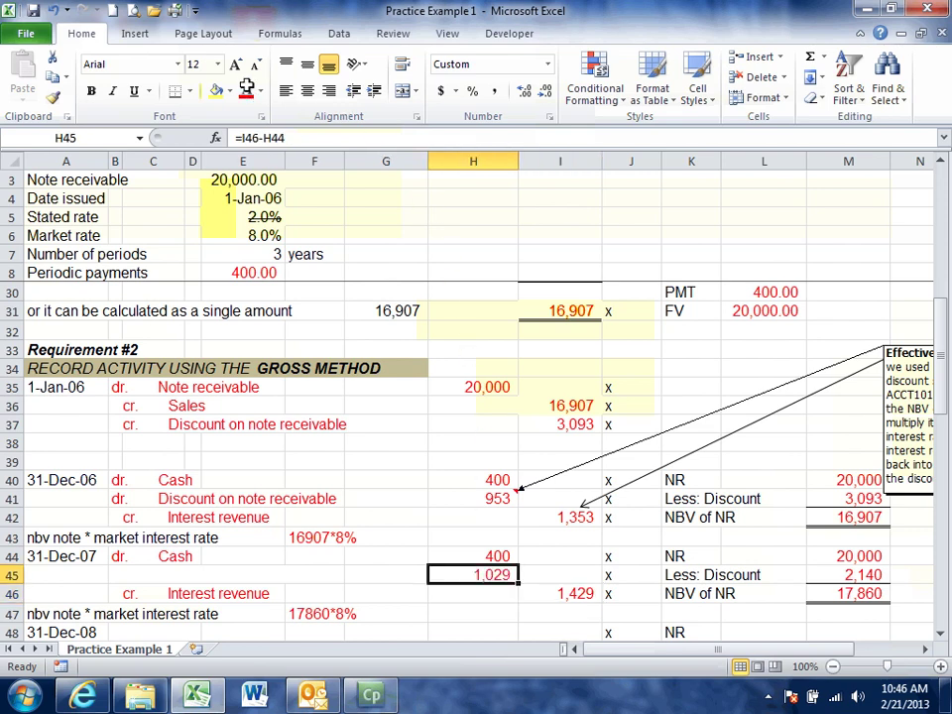
left_click(117, 575)
left_click(245, 91)
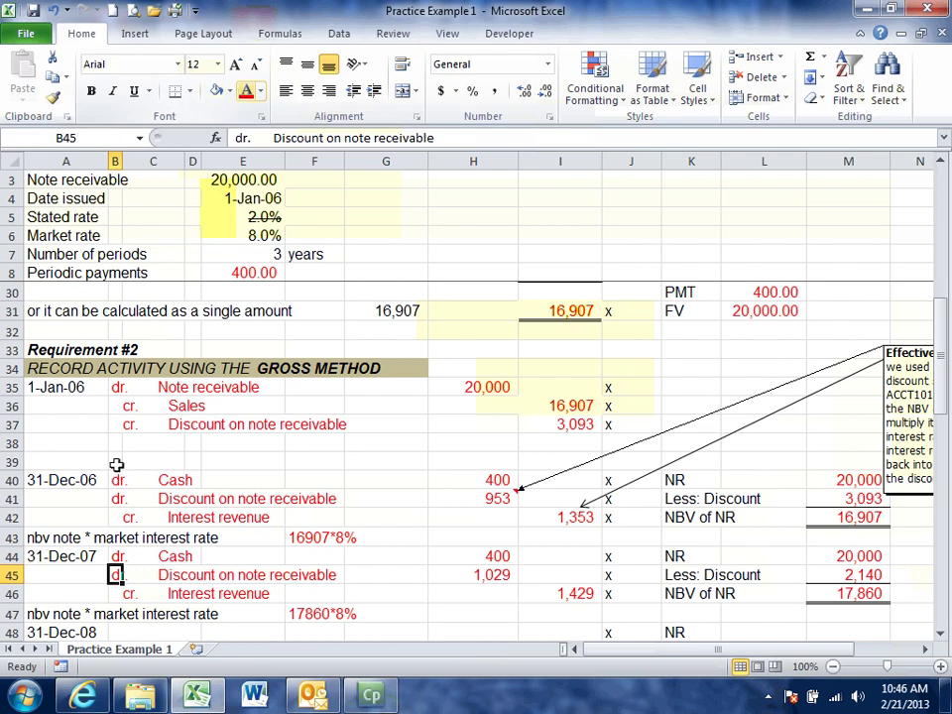
Step: Reveal the 31-Dec-08 cash debit in B48:H48 and the interest revenue label in B50 with red font
scroll(116, 464, "down", 3)
left_click_drag(116, 462, 511, 462)
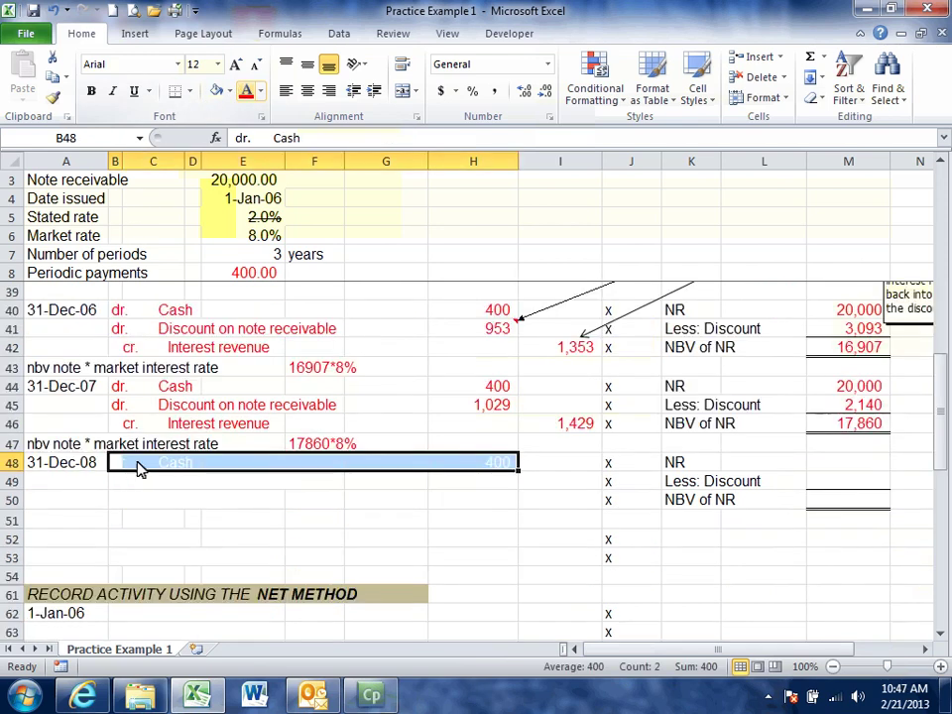
left_click(245, 92)
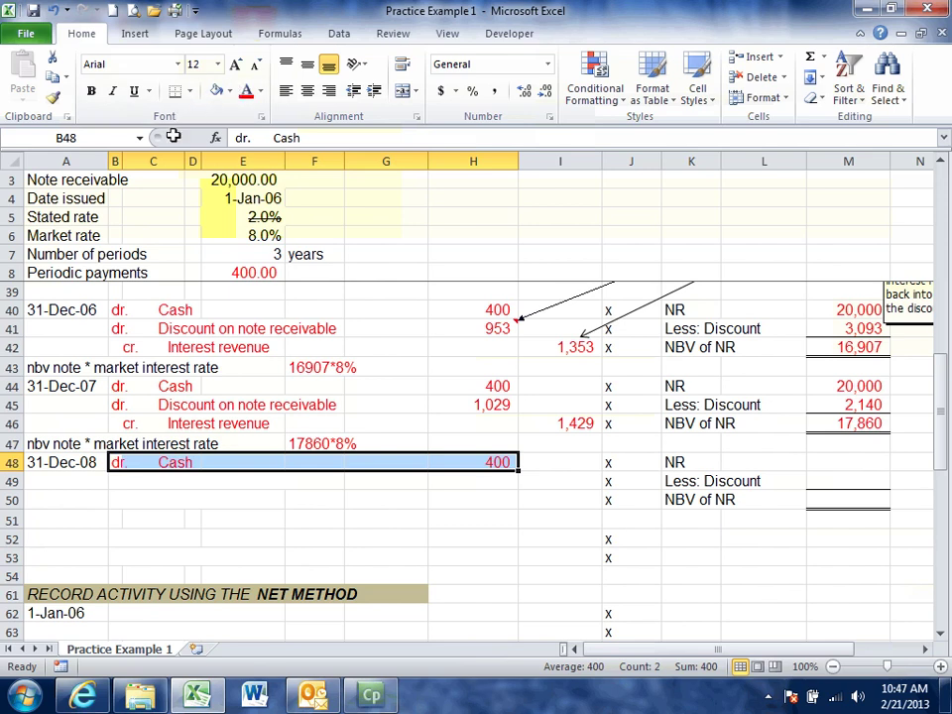
left_click_drag(118, 500, 158, 500)
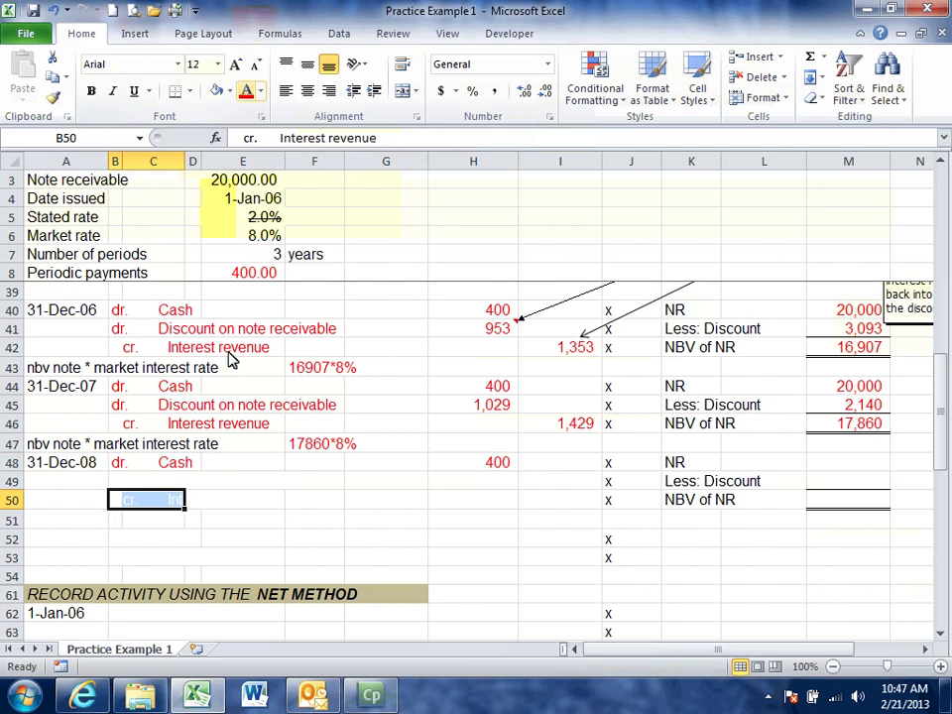
left_click(248, 92)
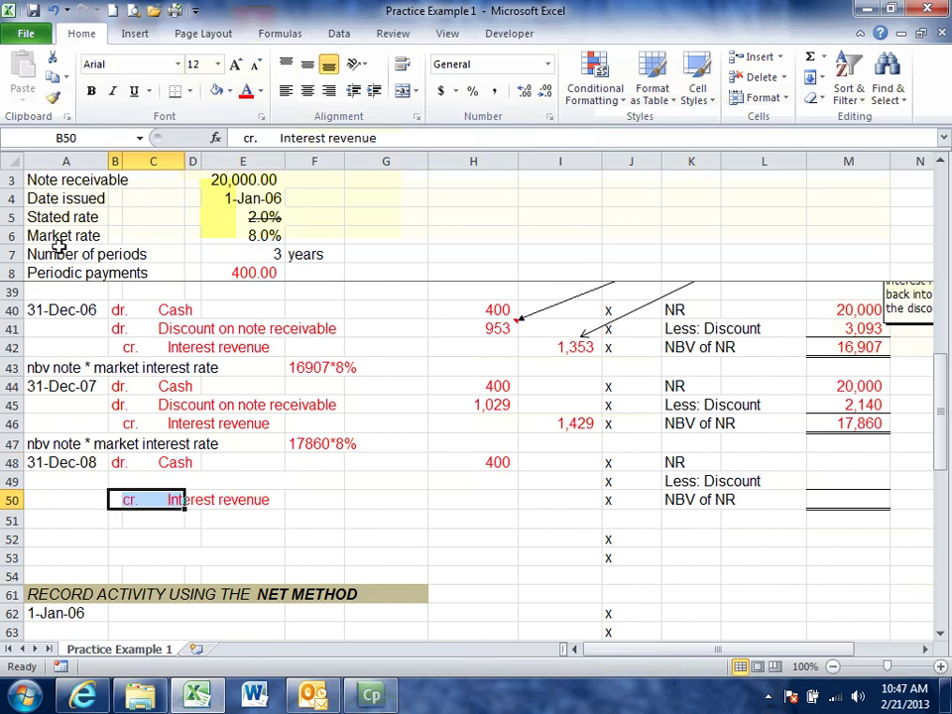
Step: Copy the "nbv note * market interest rate" note from A43 to A51
left_click(46, 369)
key("ctrl+c")
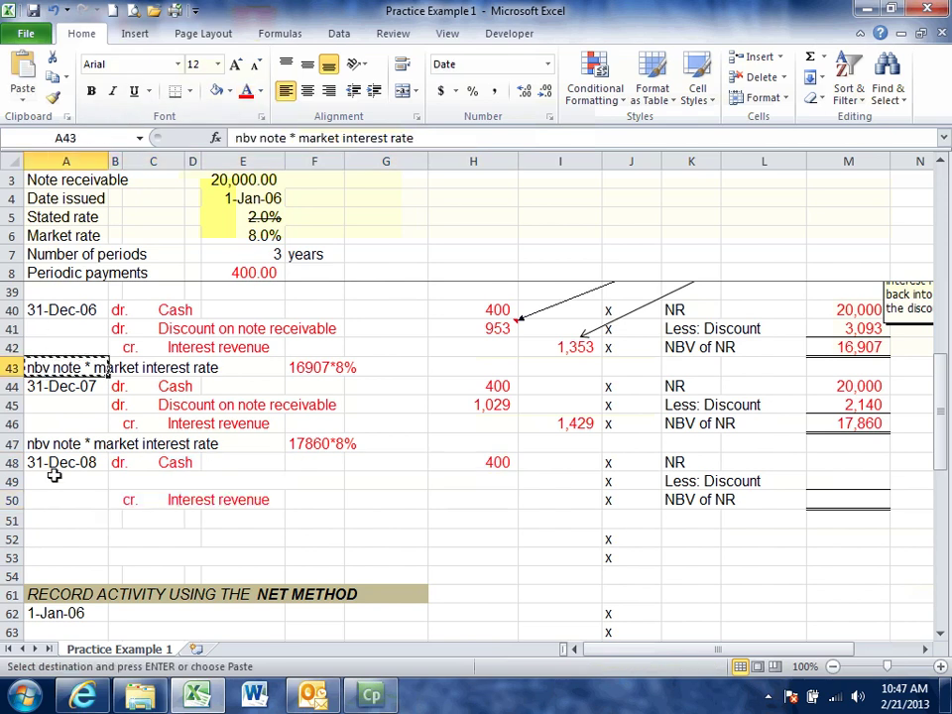
left_click(55, 521)
key("ctrl+v")
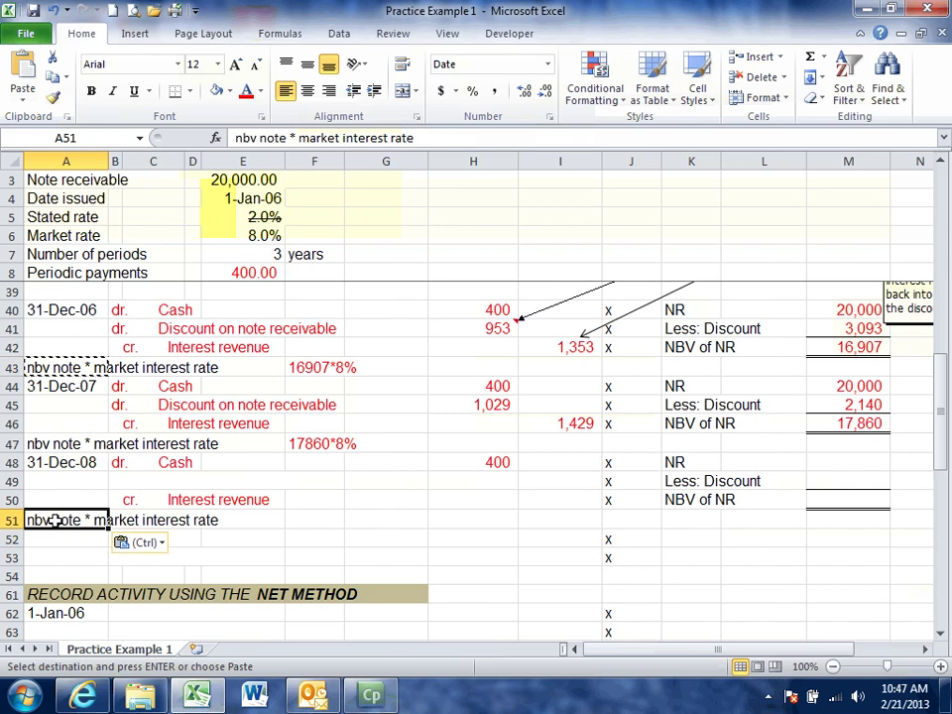
Step: Reveal the 31-Dec-08 NR amount in M48 and the discount amount in M49 with red font, checking M45 and H45
left_click(860, 464)
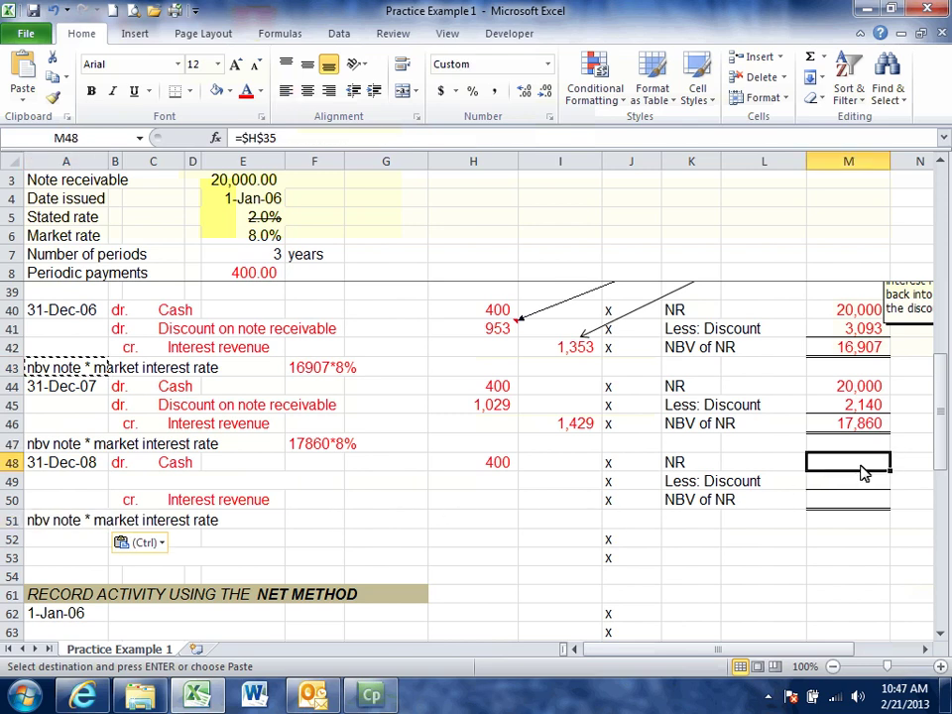
left_click(246, 91)
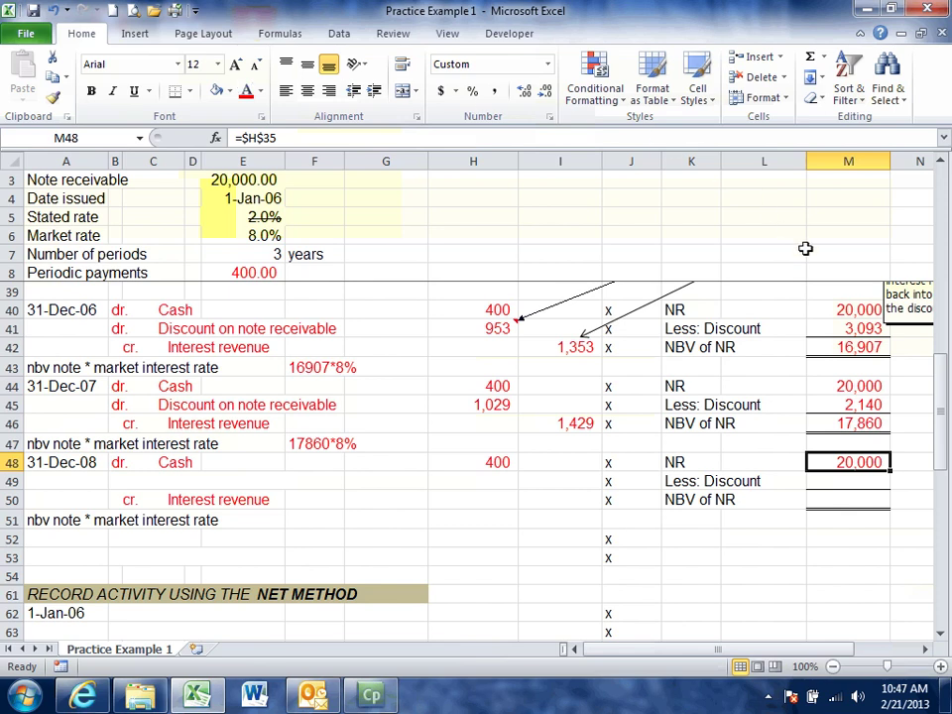
left_click(859, 407)
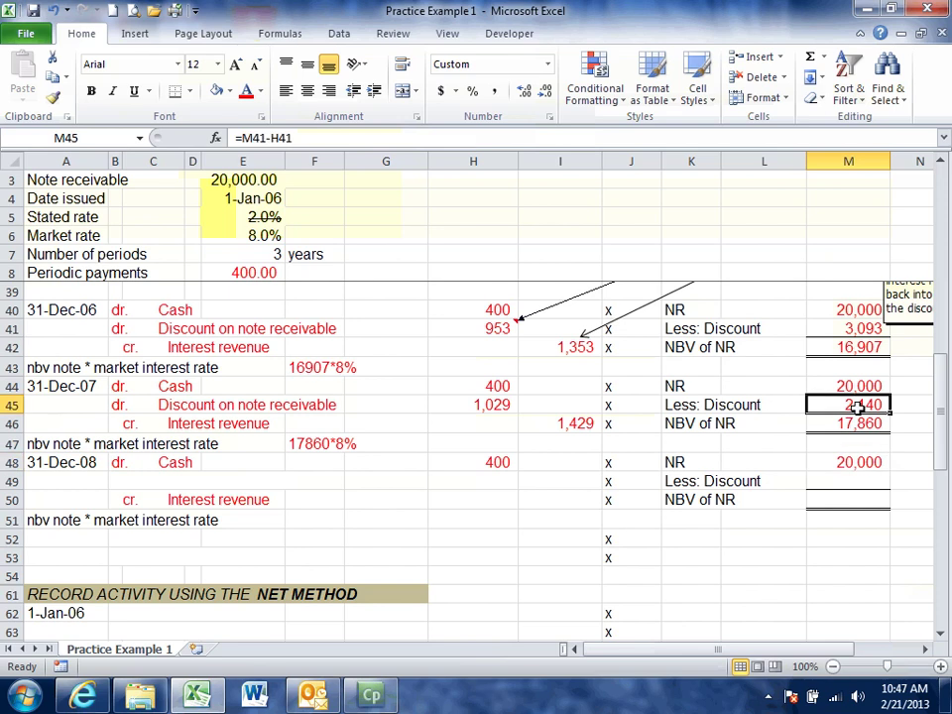
left_click(474, 405)
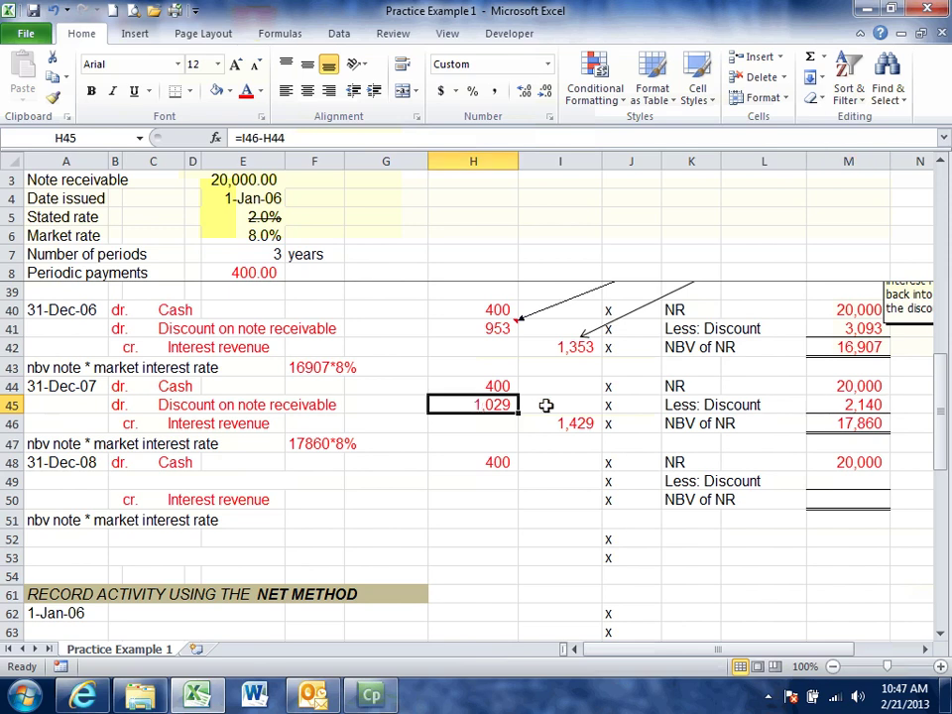
left_click(820, 411)
left_click(487, 404)
left_click(868, 480)
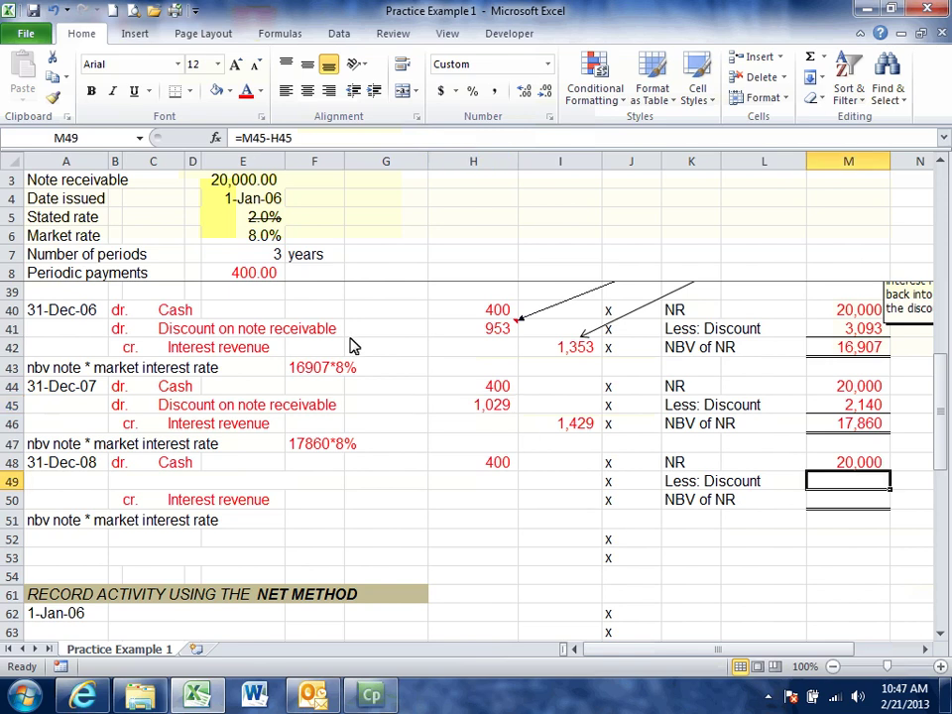
left_click(248, 90)
Step: Reveal the 31-Dec-08 NBV of NR amount in M50 with red font
left_click(848, 459)
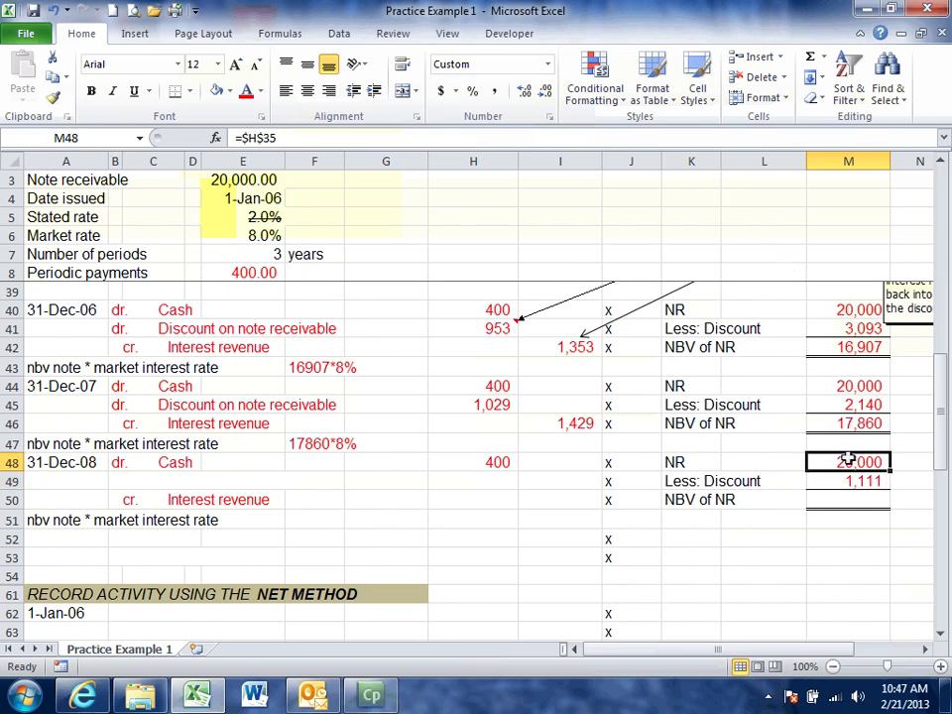
left_click(846, 482)
left_click(851, 502)
left_click(246, 91)
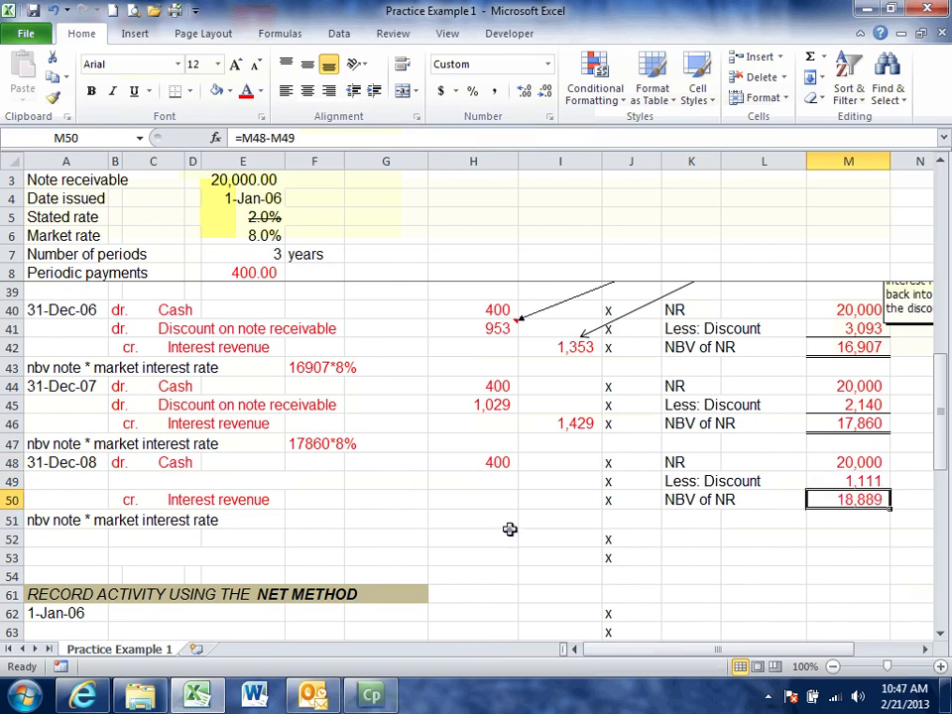
Step: Highlight the discount amounts in M41, H41, H45 and M49 with yellow fill
left_click(509, 530)
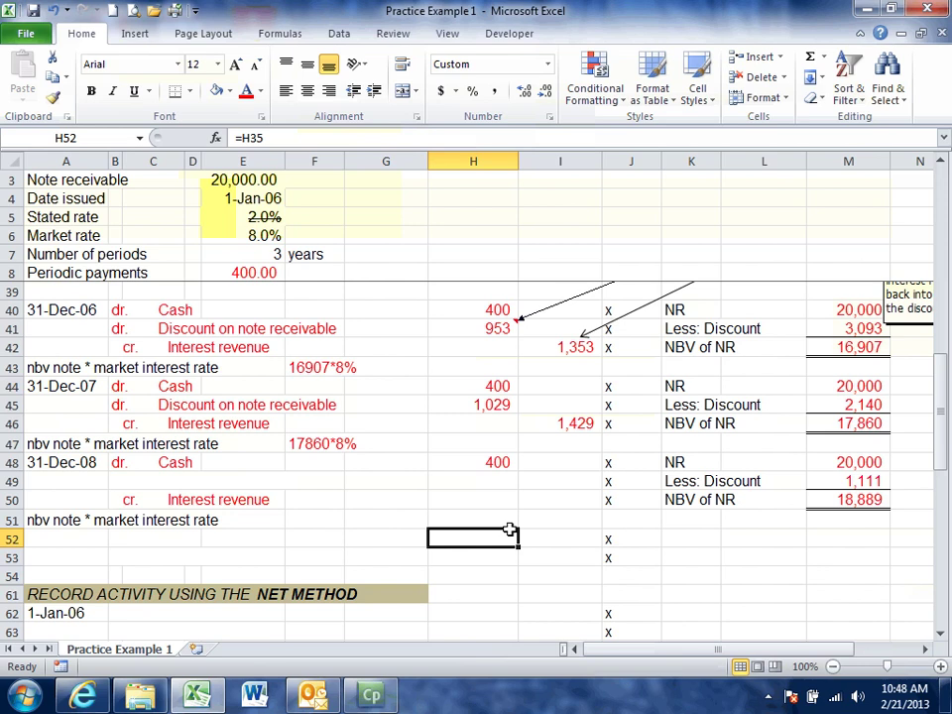
left_click(822, 326)
left_click(222, 90)
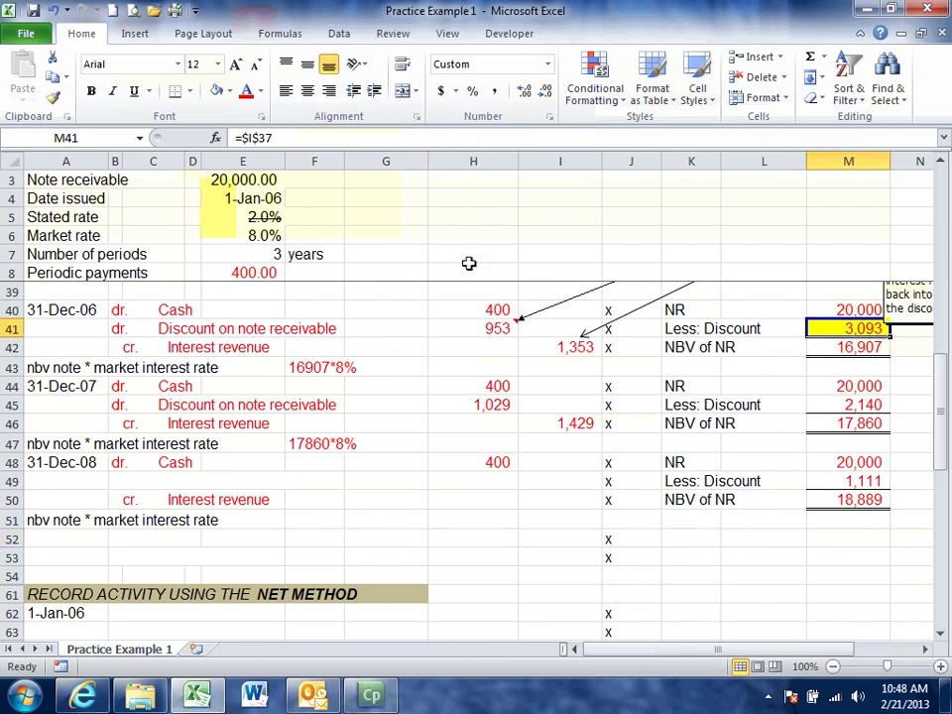
left_click(476, 327)
left_click(218, 90)
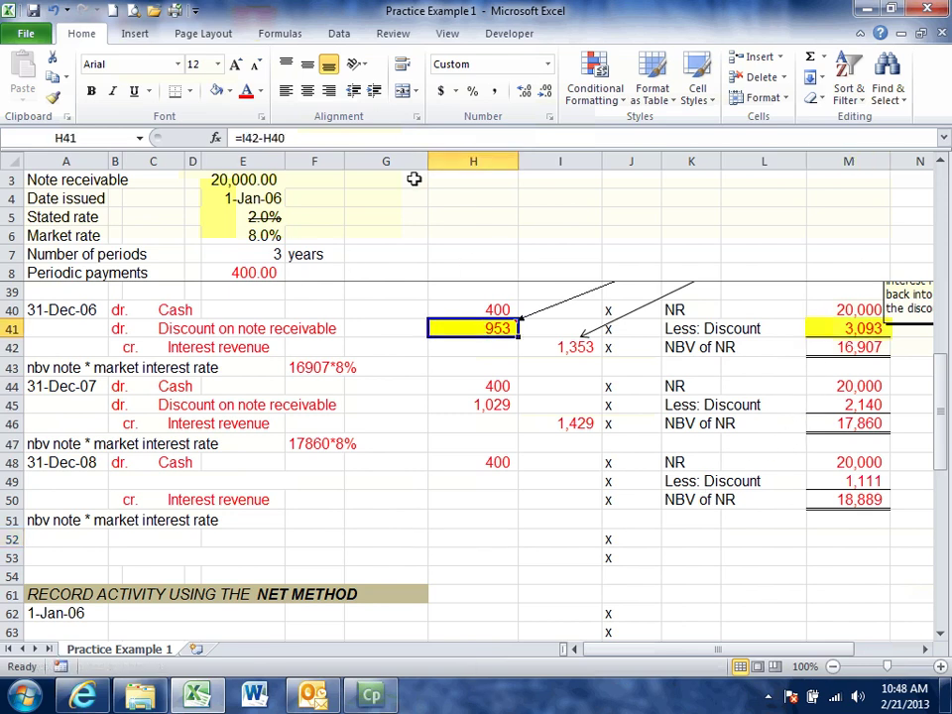
left_click(473, 404)
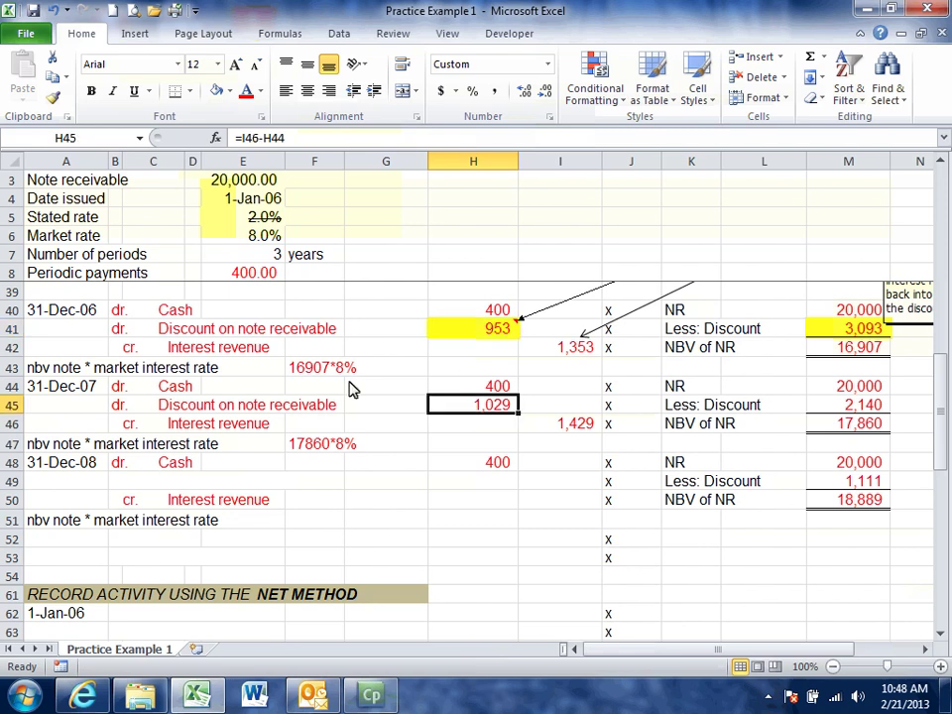
left_click(219, 90)
left_click(829, 482)
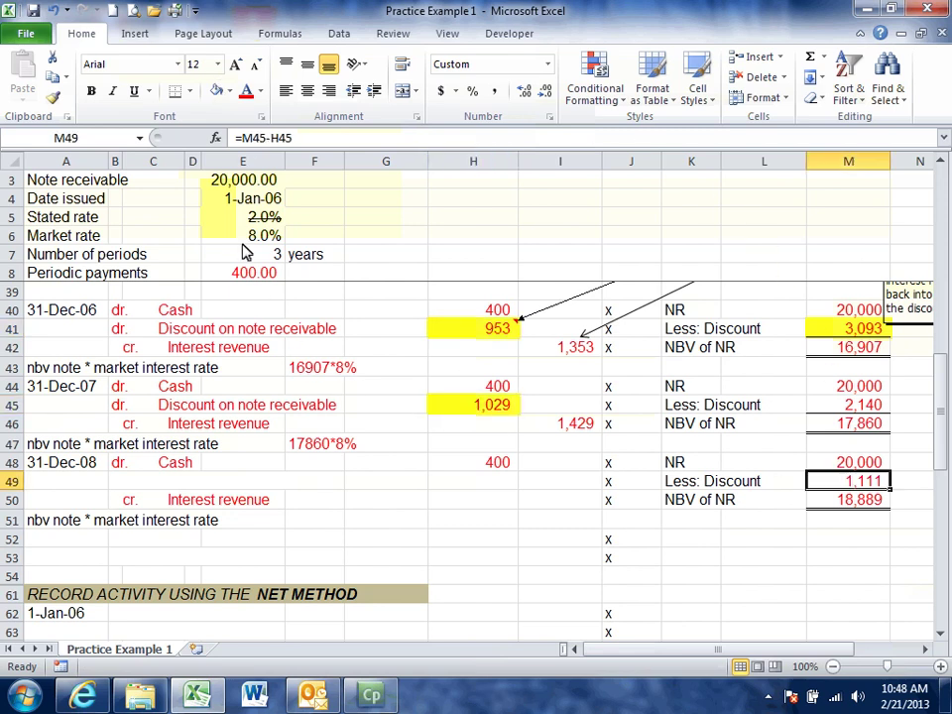
left_click(212, 91)
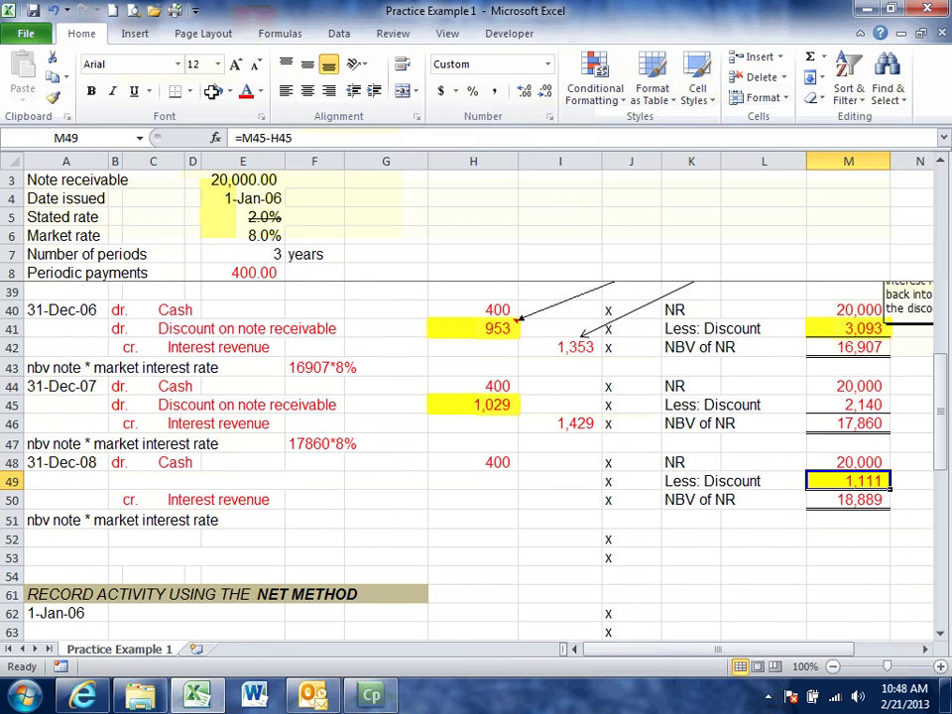
Step: Enter 18889*8% in F51 and reveal the 31-Dec-08 interest revenue amount in I50 with red font
left_click(308, 519)
type("18889*8%")
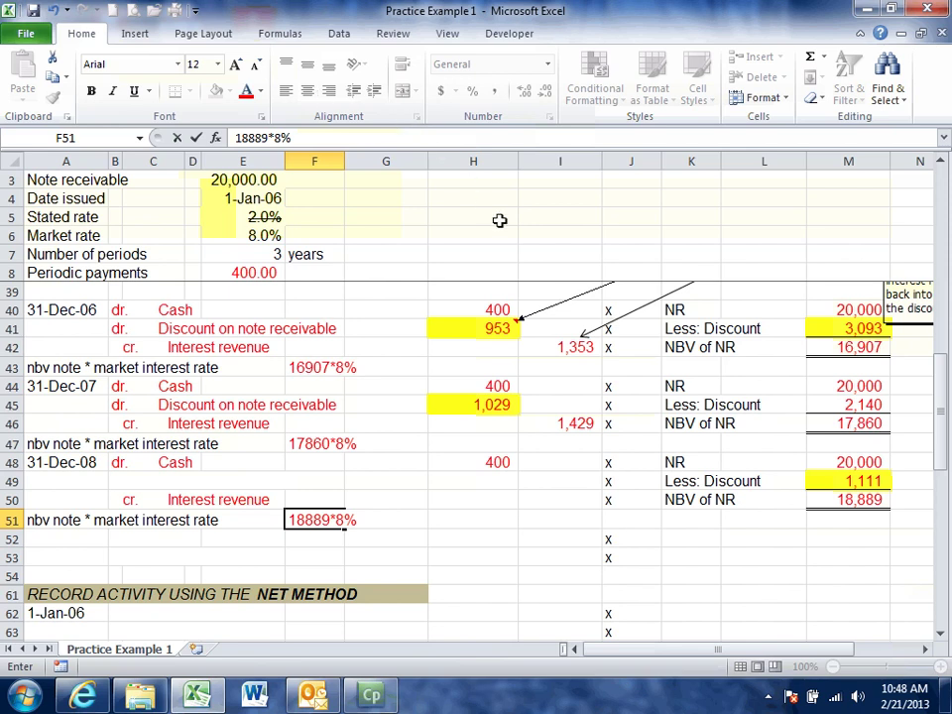
left_click(555, 489)
left_click(559, 500)
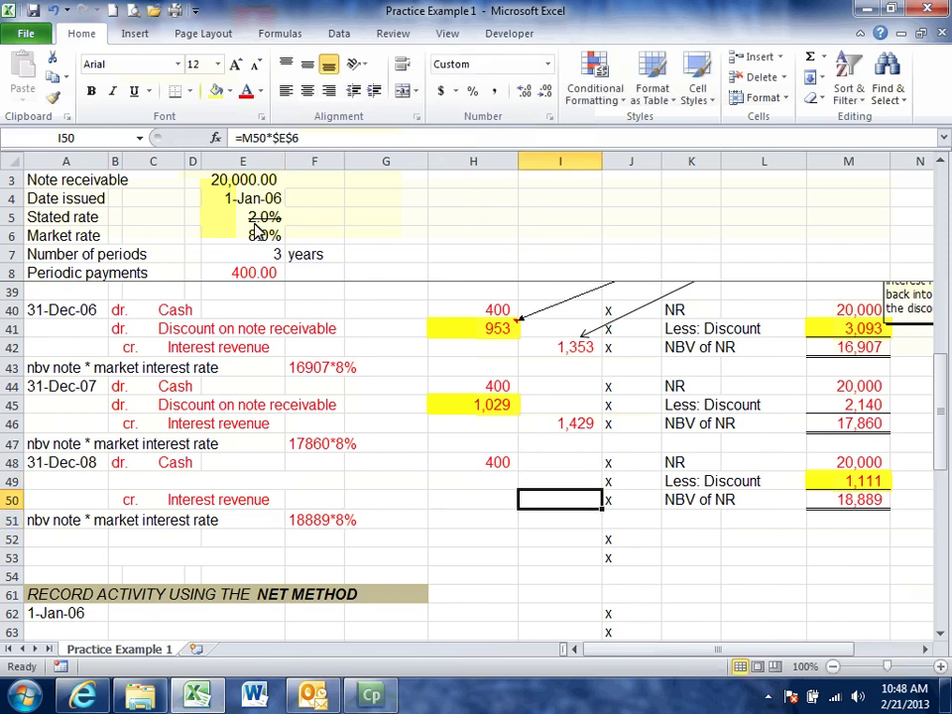
left_click(245, 92)
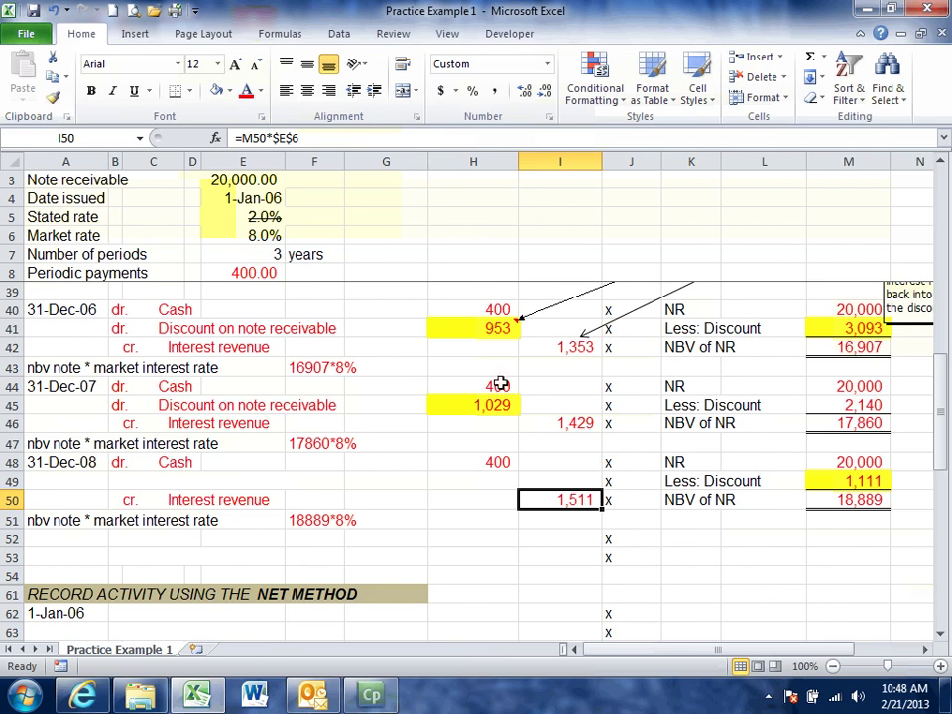
Step: Reveal the 31-Dec-08 discount on note receivable debit, amount in H49 and label in B49, with red font
left_click(506, 480)
left_click(244, 89)
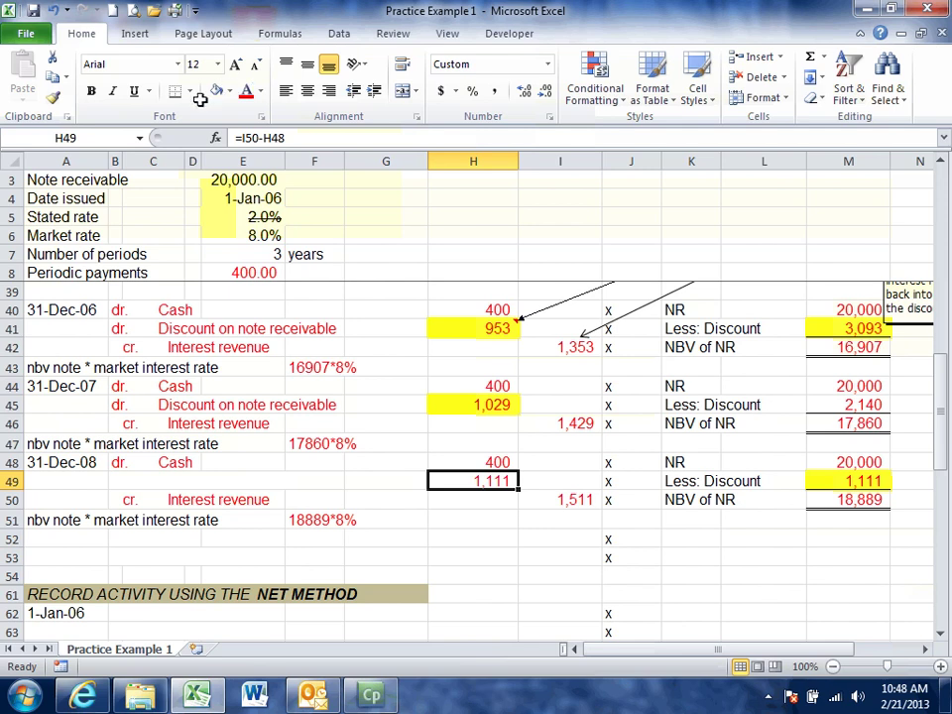
left_click(126, 477)
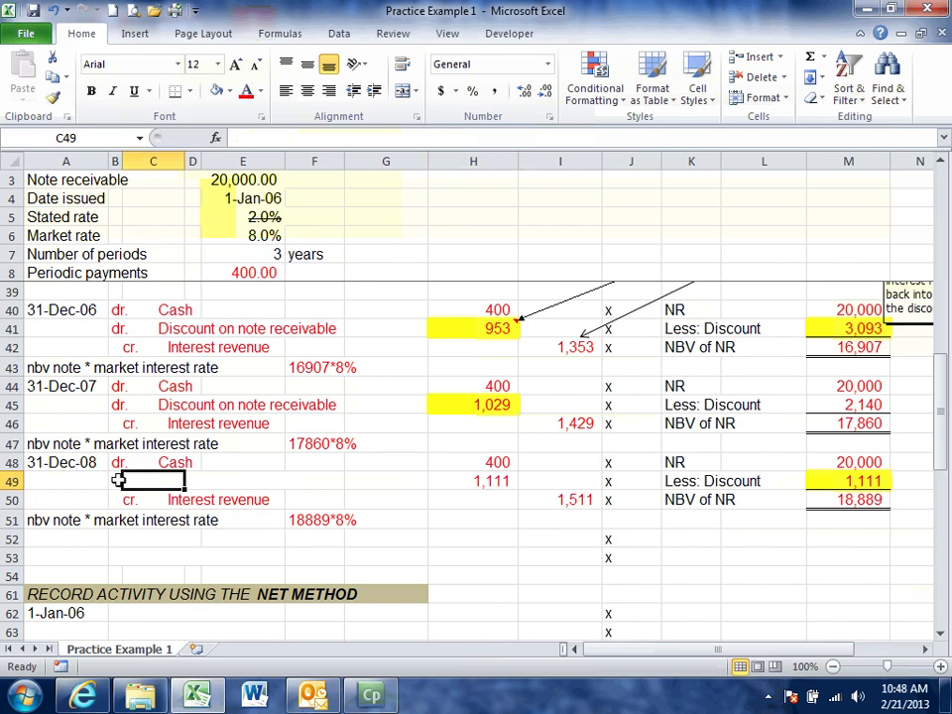
left_click(116, 479)
left_click(245, 98)
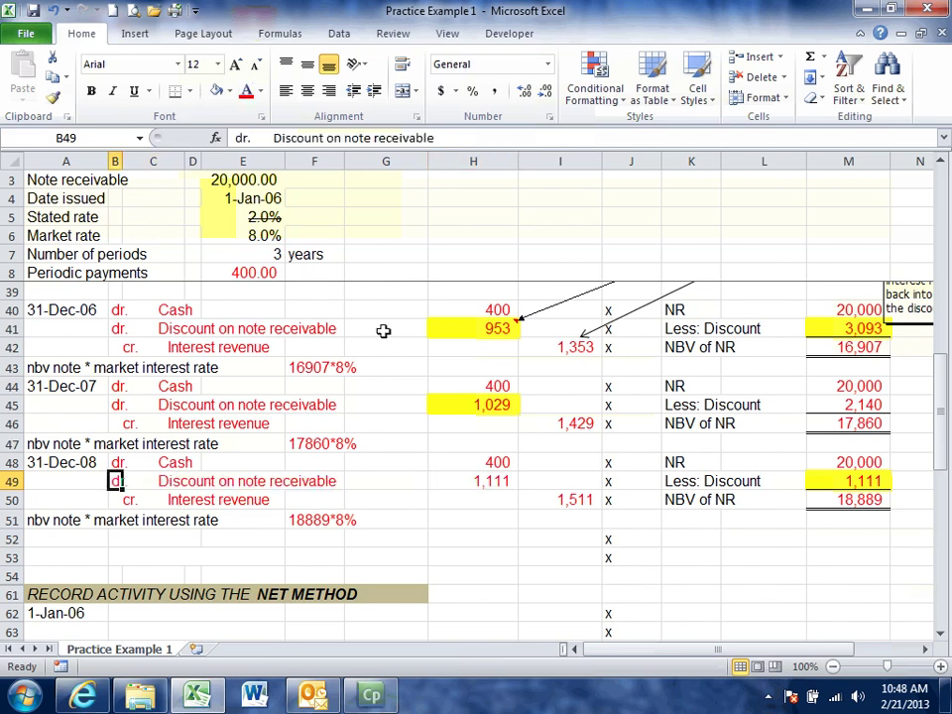
Step: Highlight the 31-Dec-08 discount debit in H49 with yellow fill and compare it with the remaining discount in M49
left_click(387, 434)
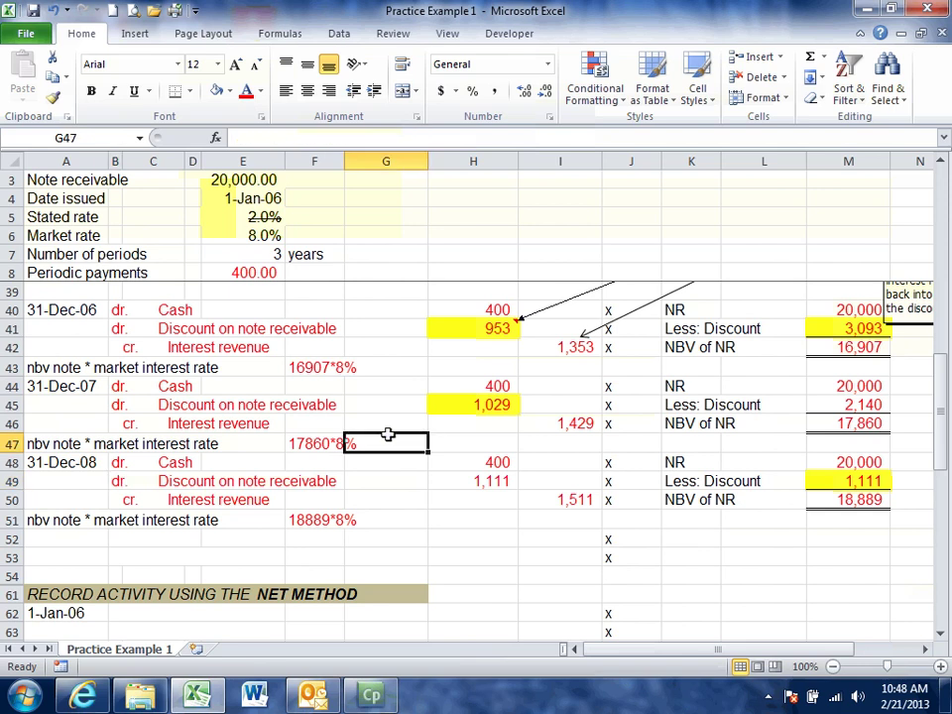
left_click(496, 479)
left_click(218, 91)
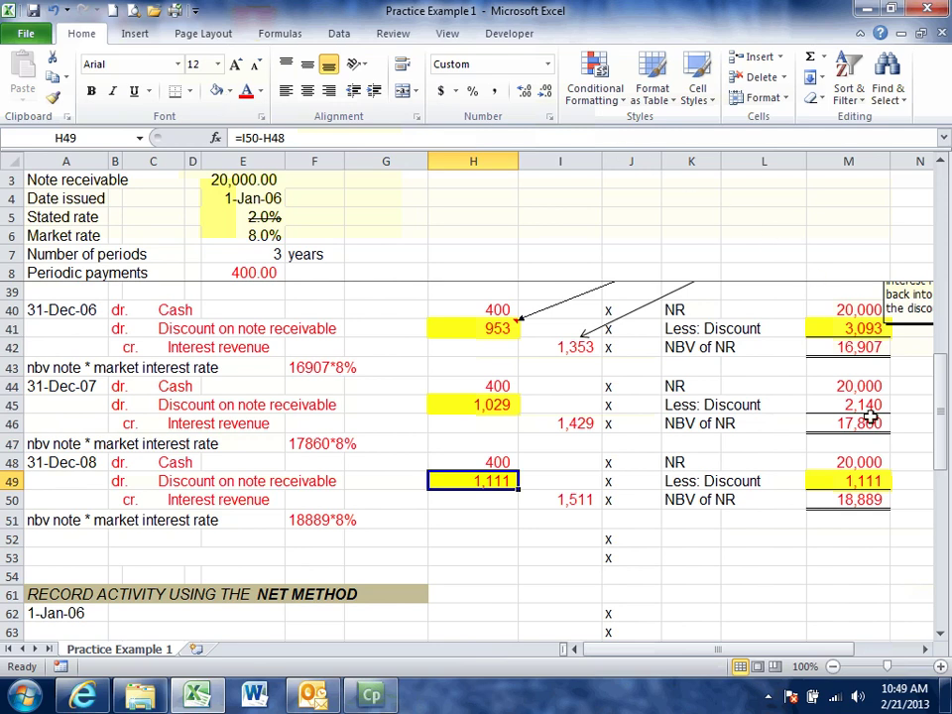
left_click(877, 482)
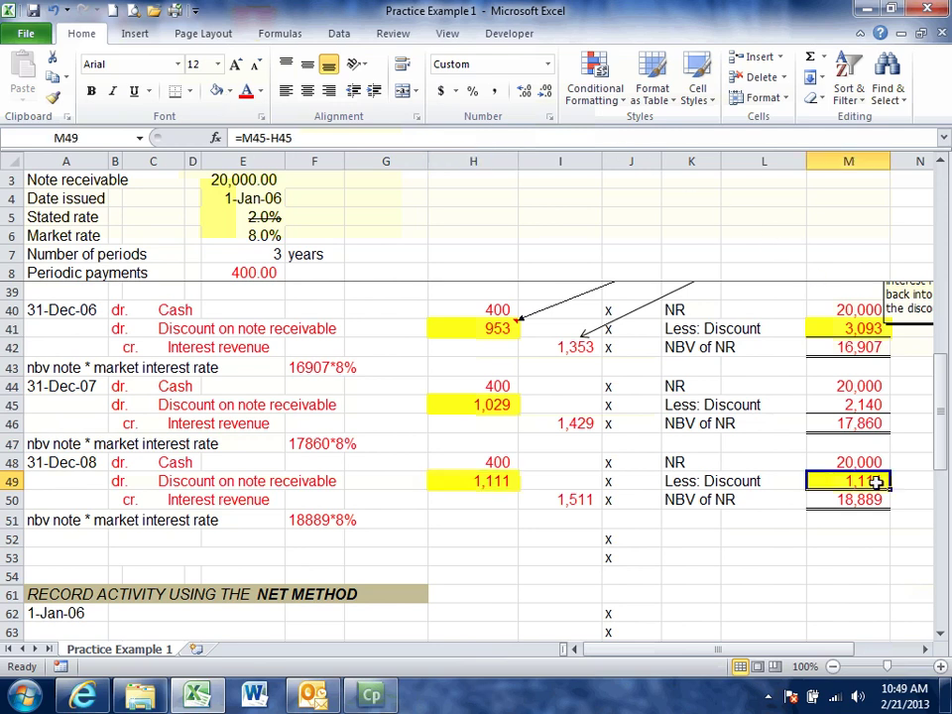
left_click(490, 484)
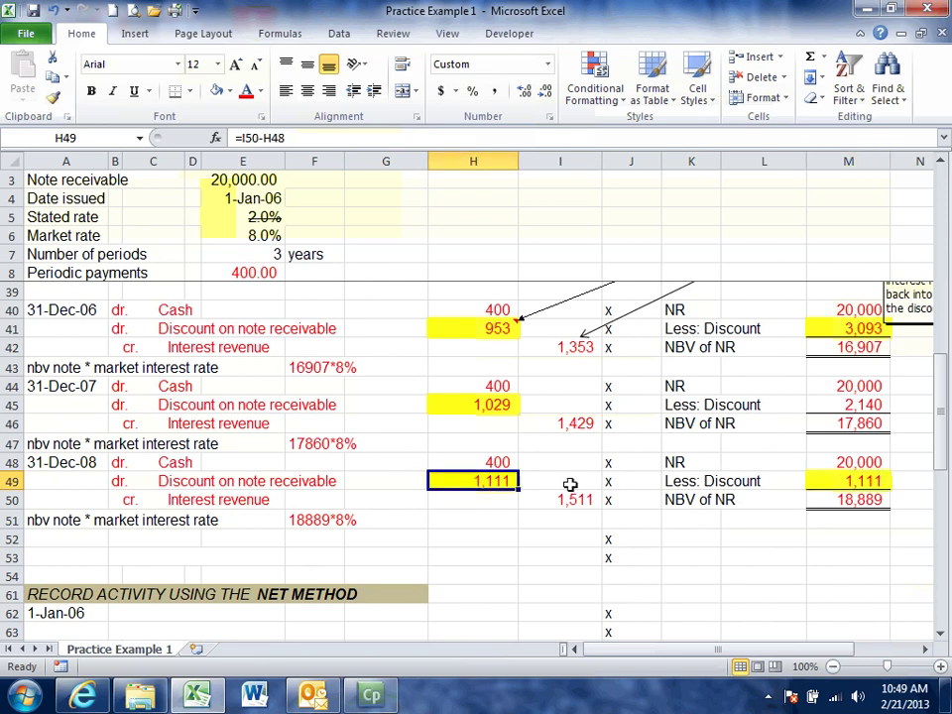
Step: Copy the 31-Dec-08 net book value block K48:M50 to K52
left_click_drag(693, 466, 849, 500)
key("ctrl+c")
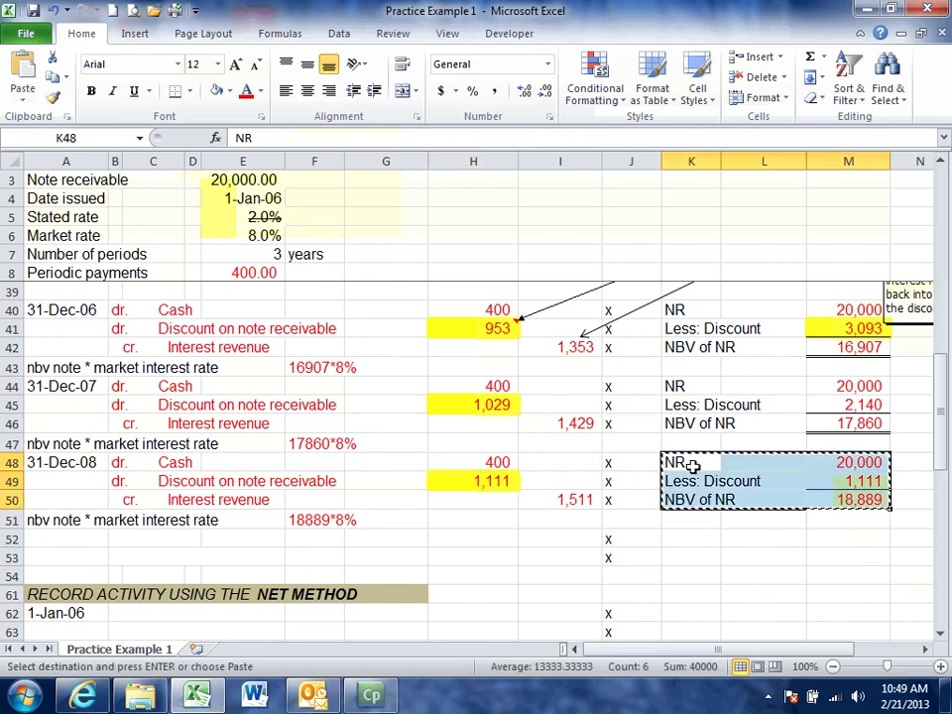
left_click(690, 536)
key("ctrl+v")
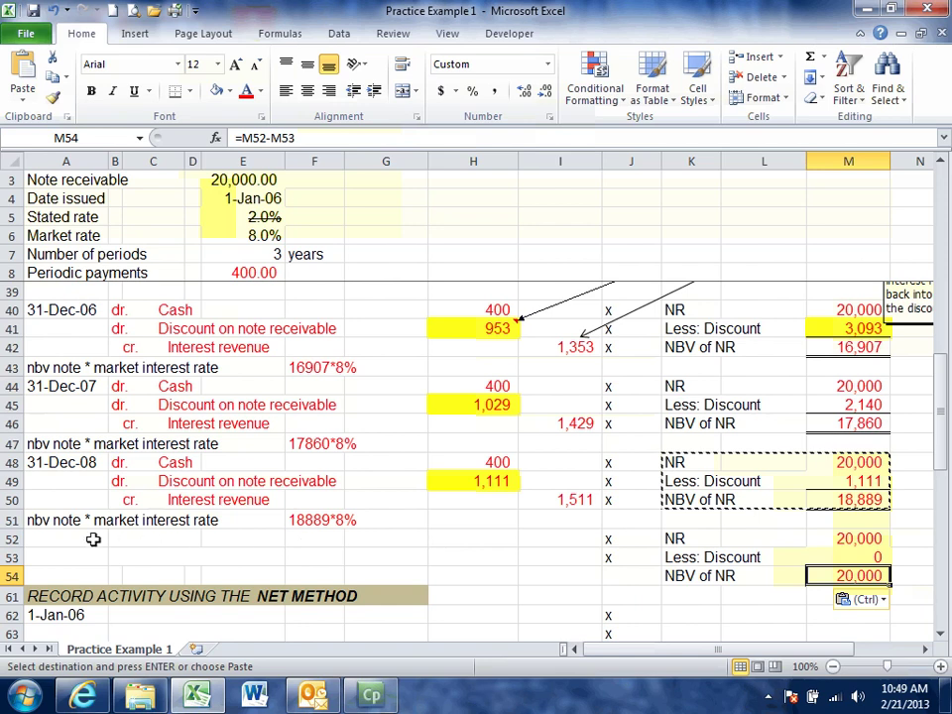
Step: Reveal the note collection entry in rows 52 and 53, debiting cash and crediting note receivable, with red font
left_click_drag(62, 537, 561, 538)
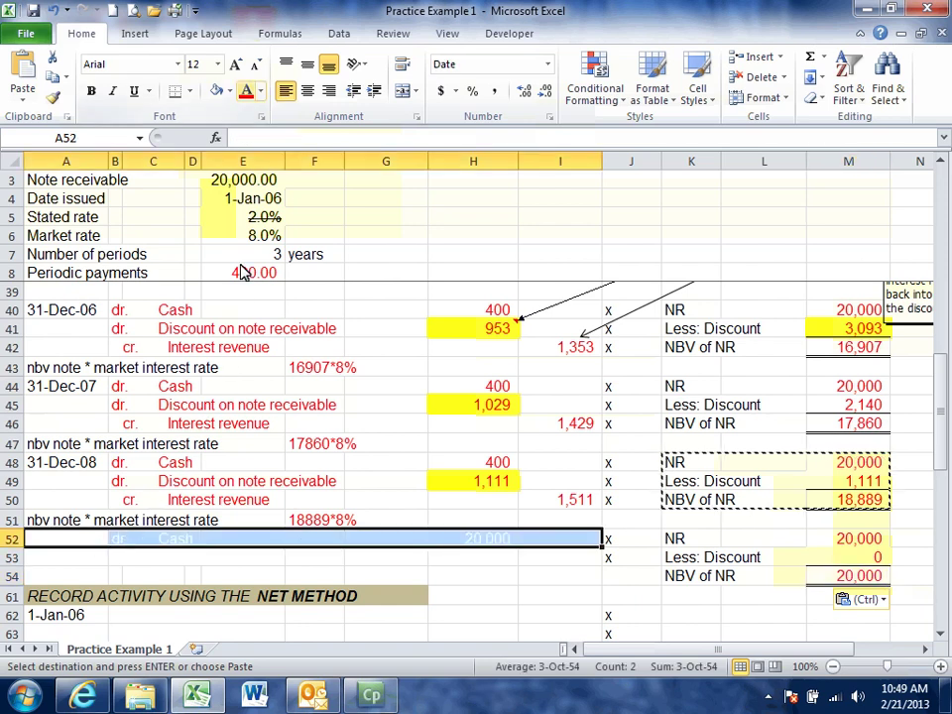
left_click(250, 90)
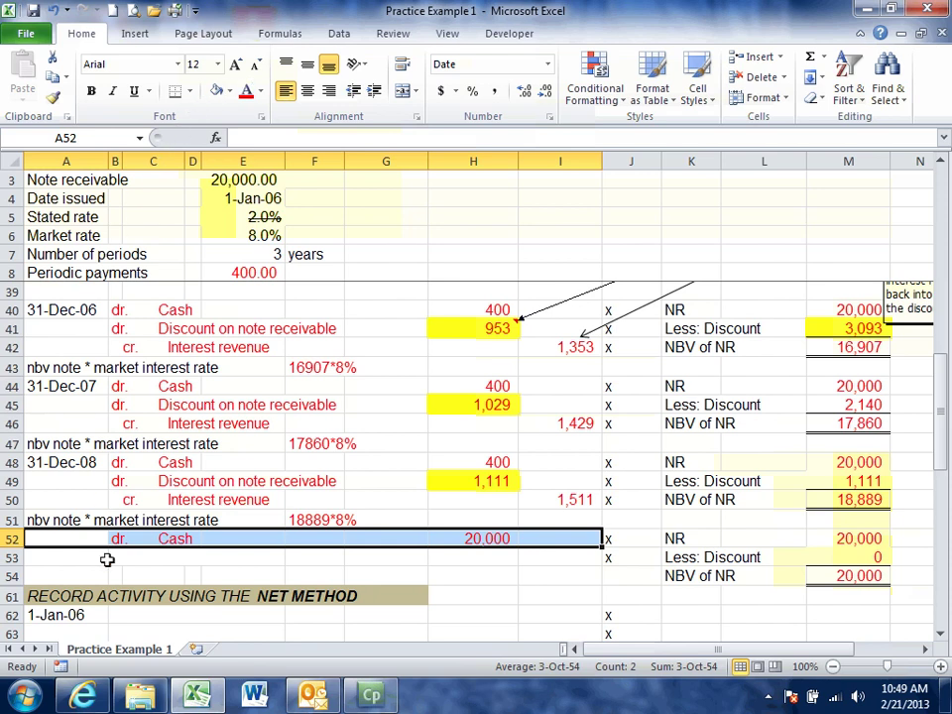
left_click_drag(61, 559, 561, 558)
left_click(248, 92)
left_click(372, 347)
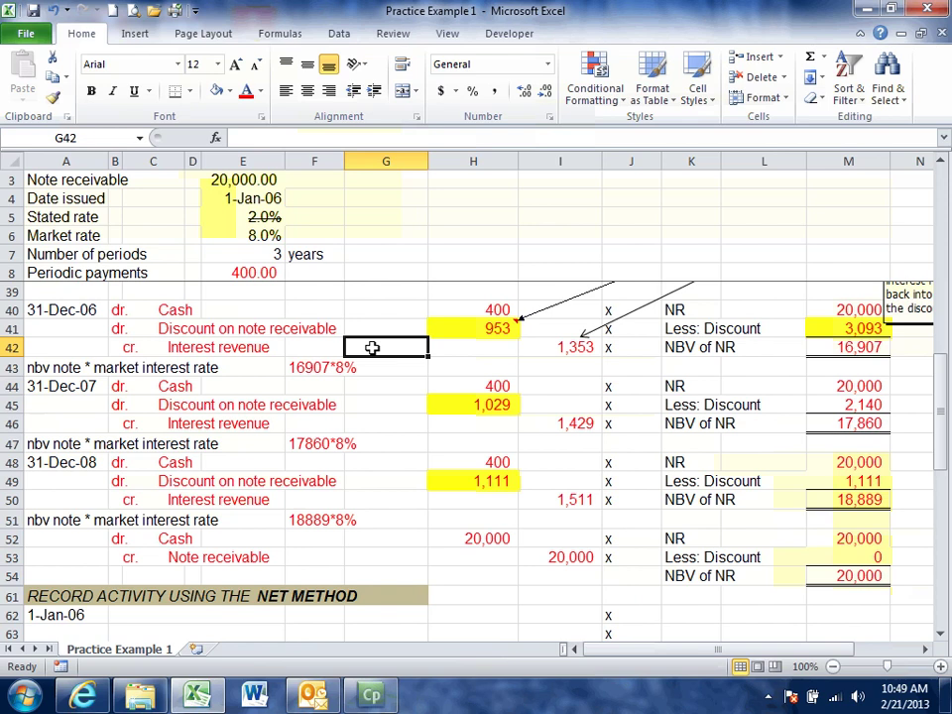
Step: Review the 1-Jan-06 entry amounts in H35, I36 and I37 and the 31-Dec-06 cash, interest revenue and discount lines
scroll(450, 331, "up", 2)
left_click(478, 328)
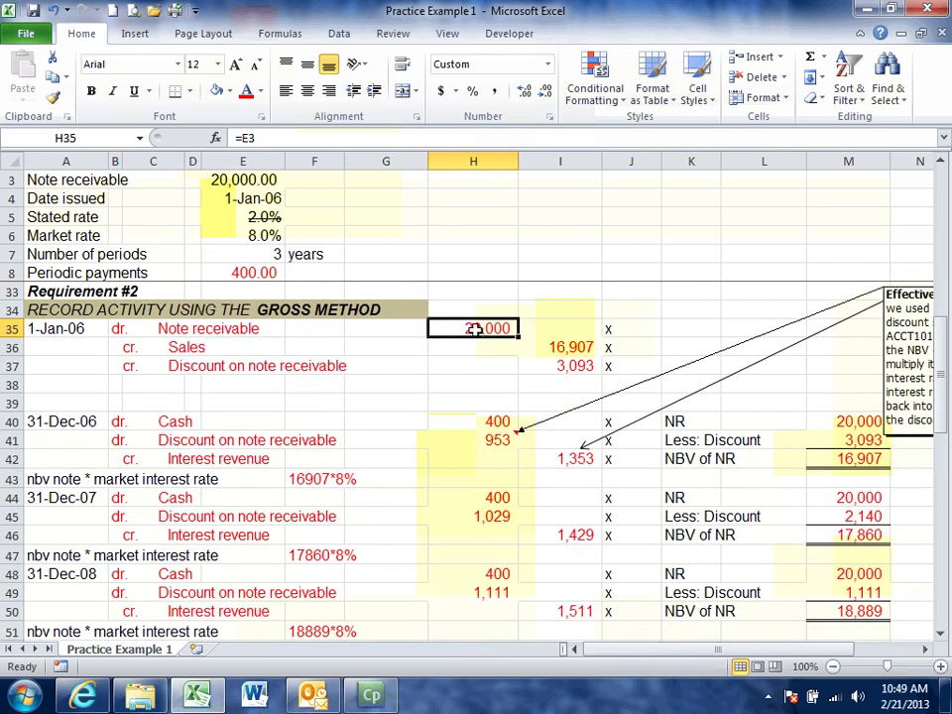
left_click(558, 353)
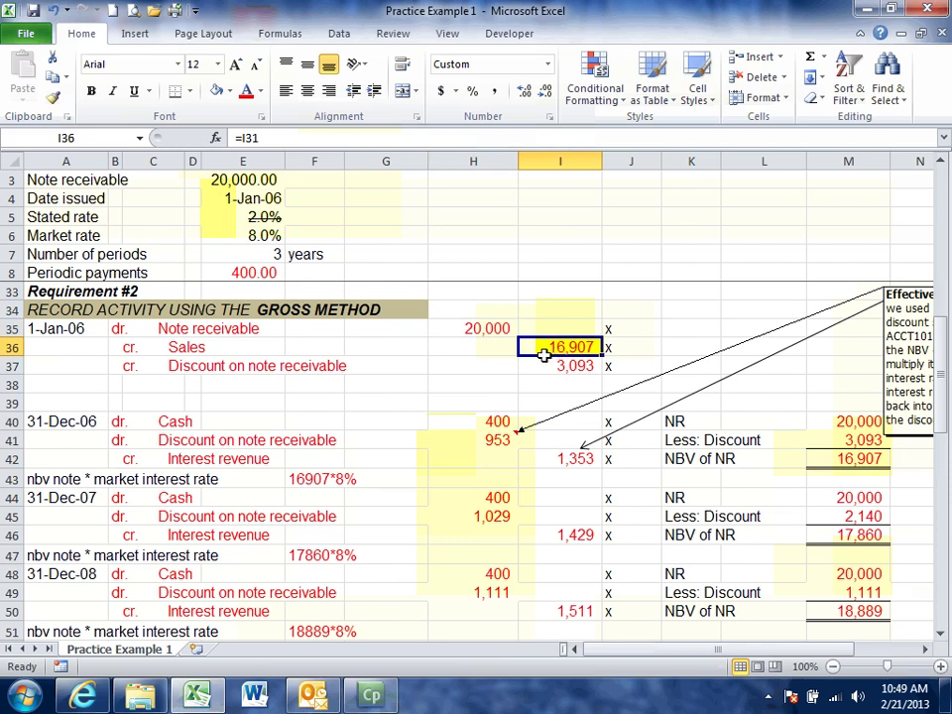
left_click(535, 368)
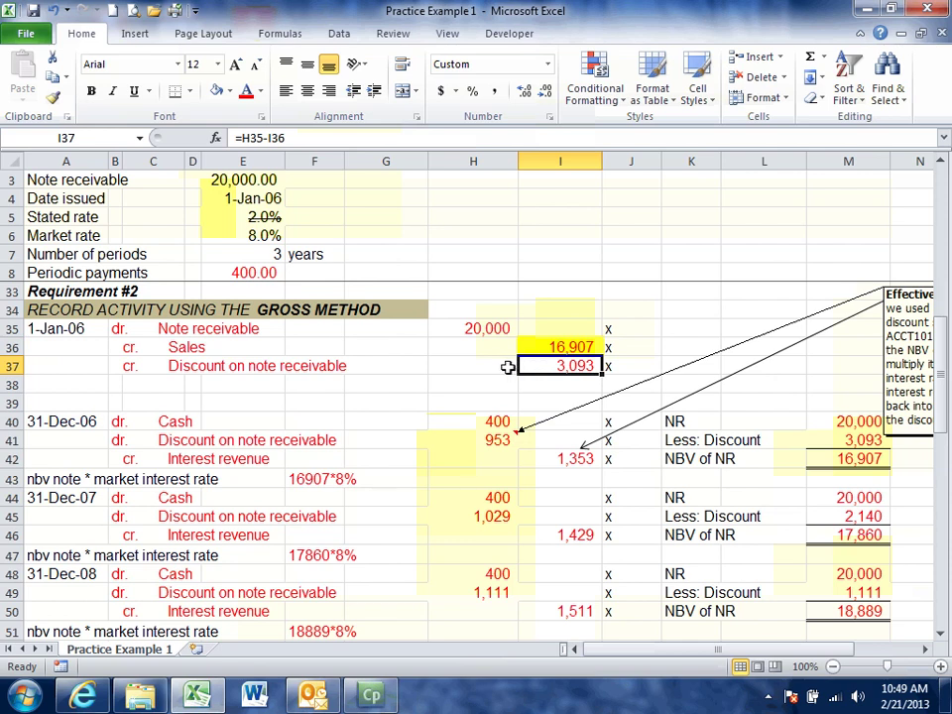
scroll(457, 366, "down", 1)
left_click(457, 366)
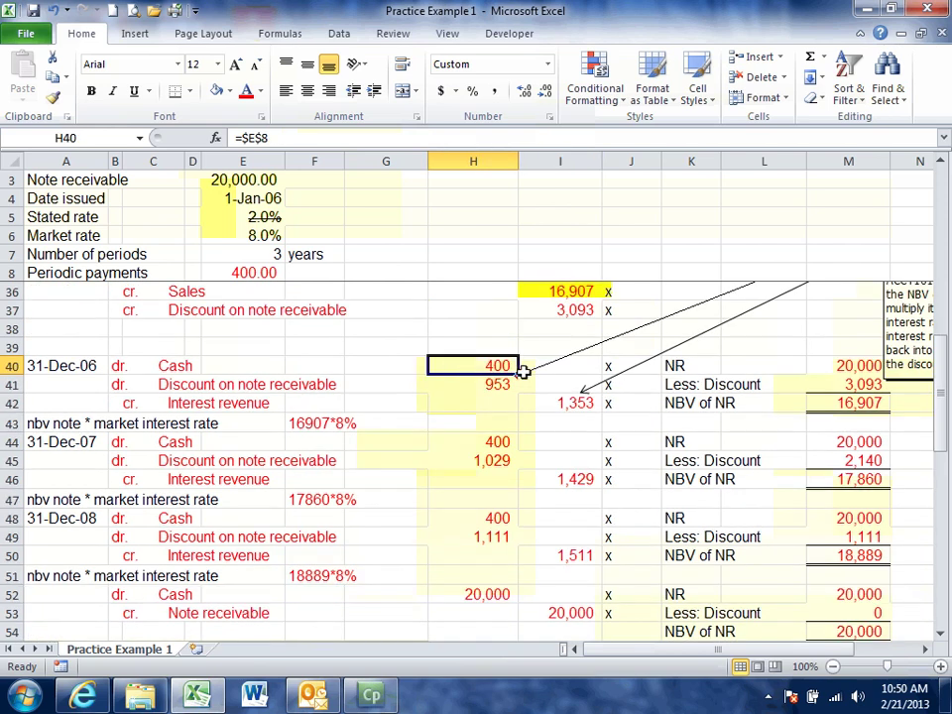
left_click(555, 403)
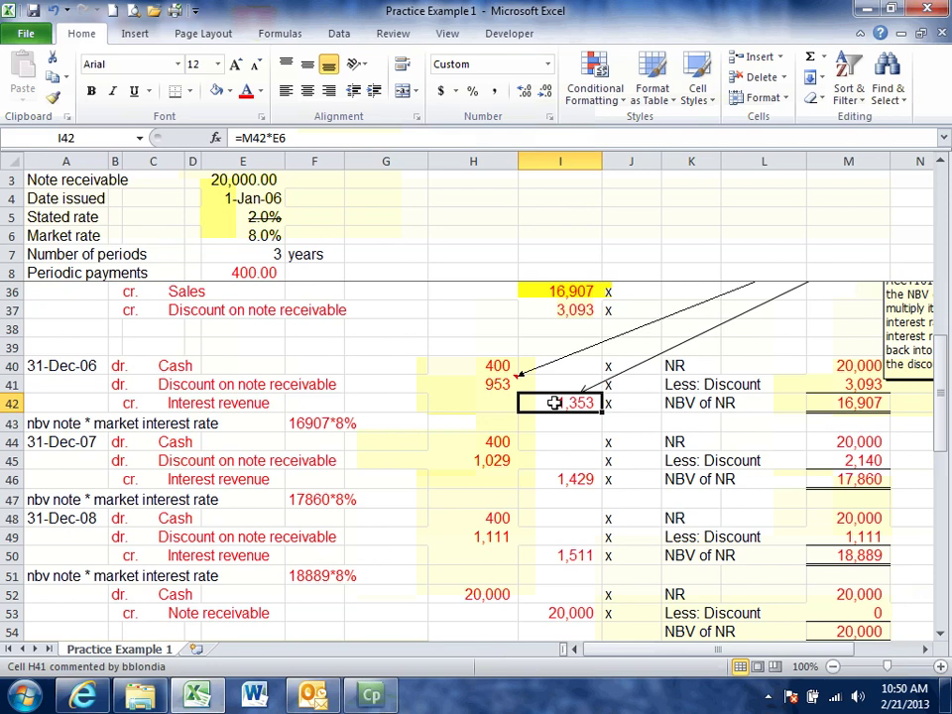
left_click(499, 384)
left_click(119, 385)
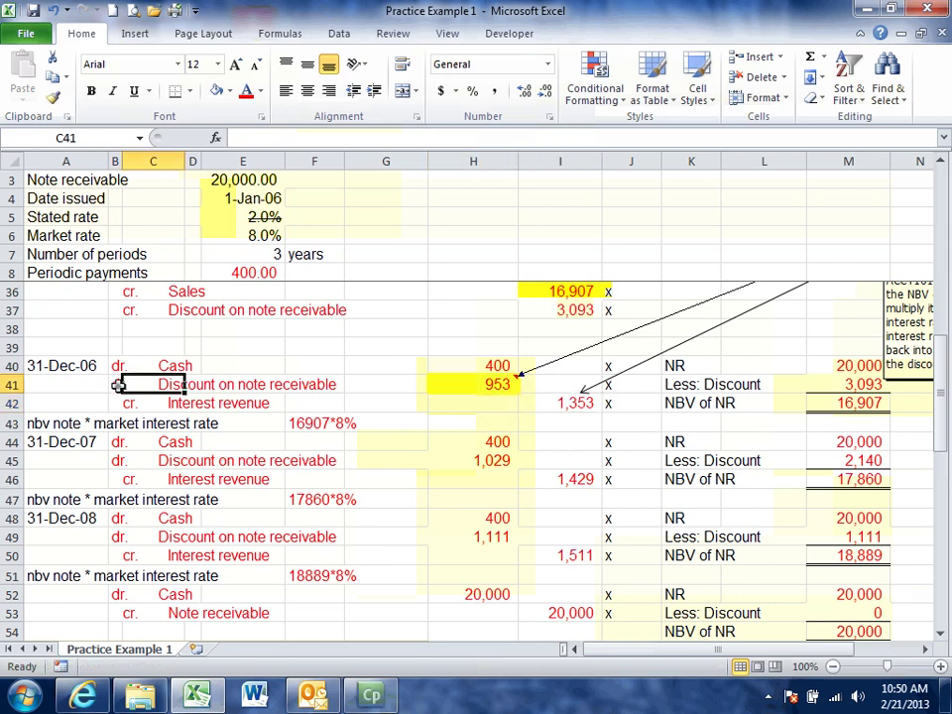
left_click(117, 385)
Step: Trace the discount from I37 through the debits in H41, H45 and H49 to M53, and examine the cash received in H52
left_click(541, 309)
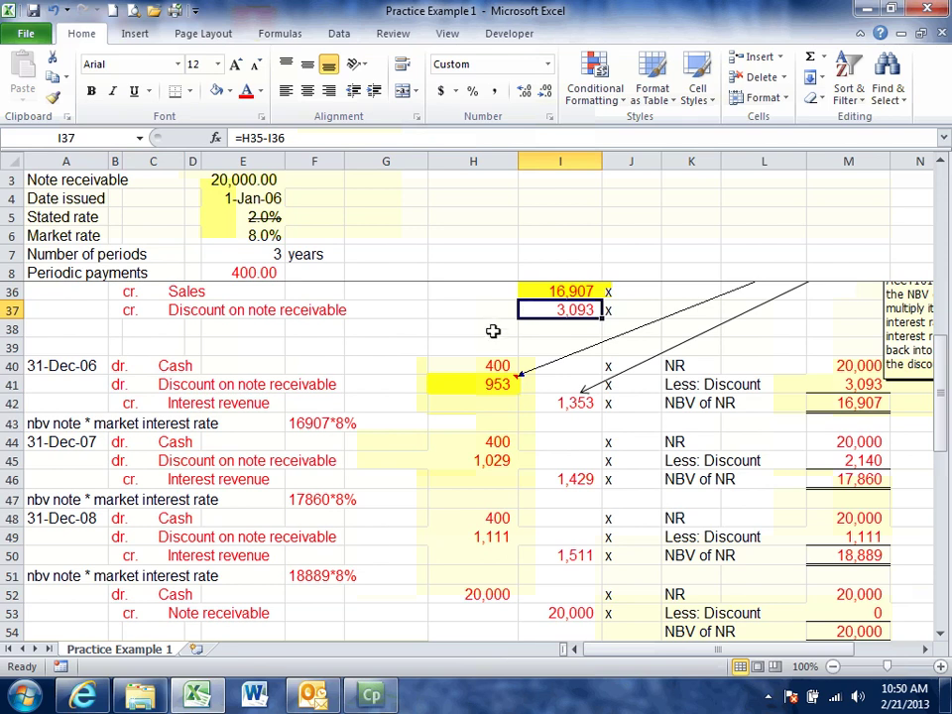
left_click(477, 389)
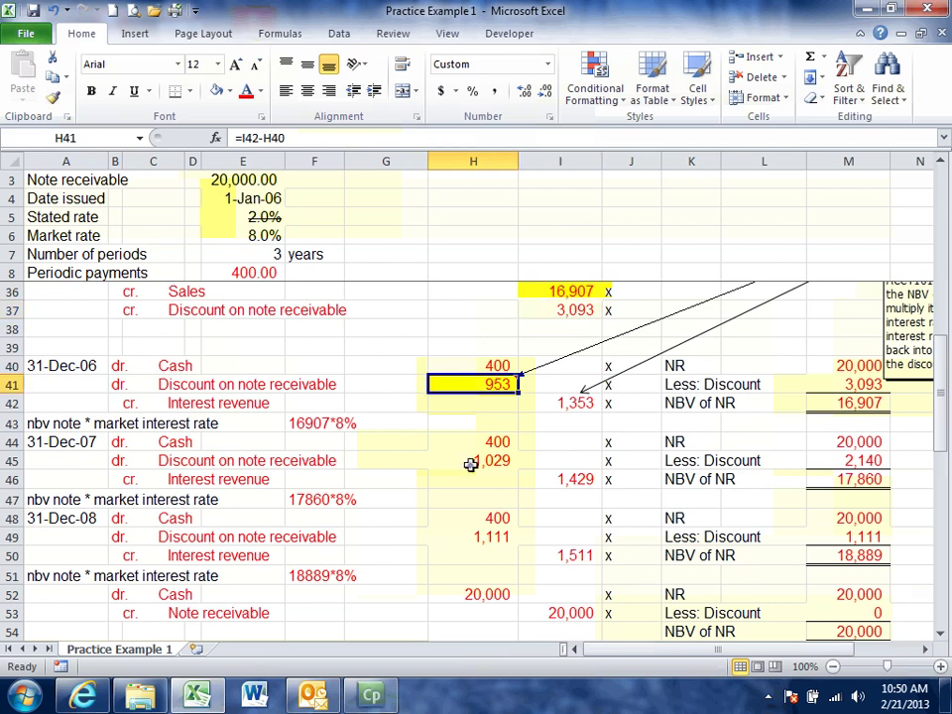
left_click(472, 462)
left_click(476, 539)
left_click(855, 612)
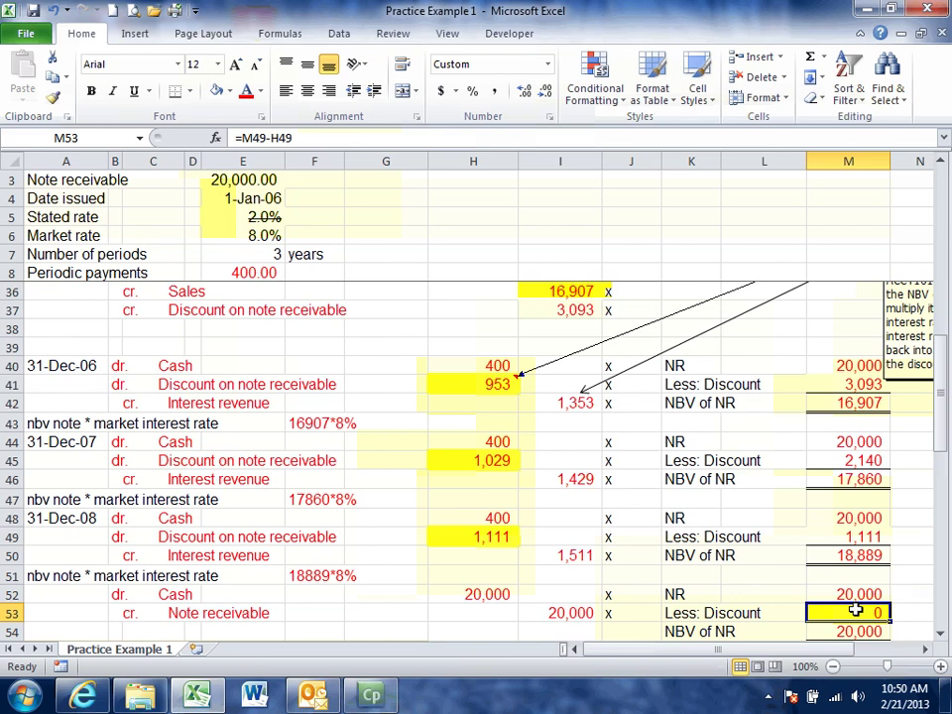
left_click(488, 599)
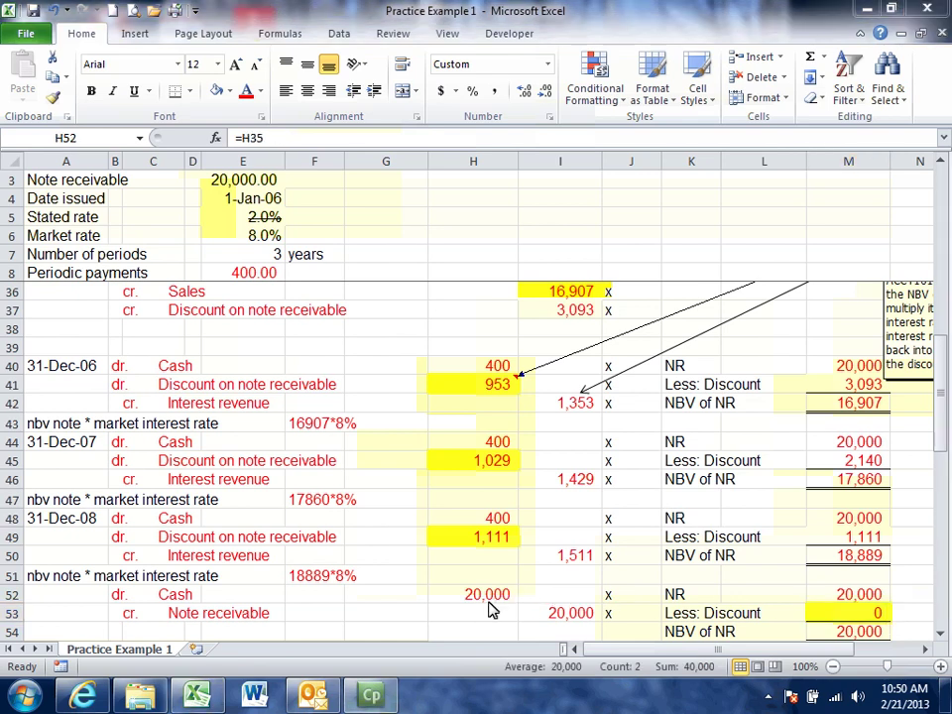